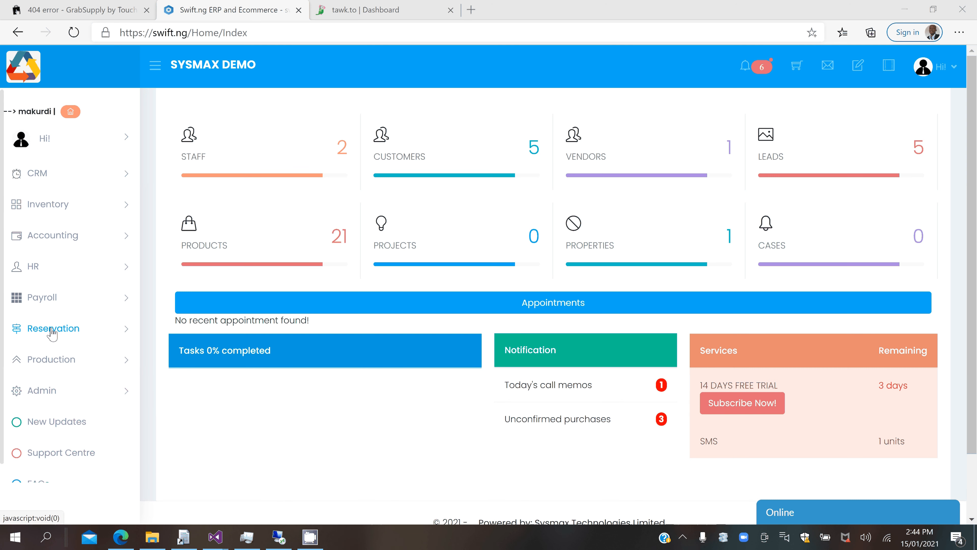
# Start a new raw material record in the Production module and name the product Raw Material 3
pyautogui.click(73, 362)
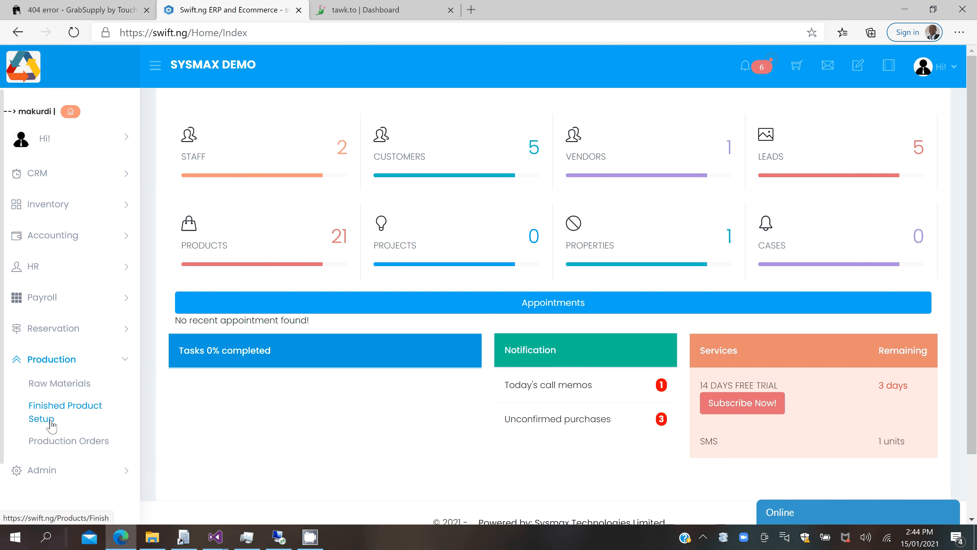
pyautogui.click(55, 396)
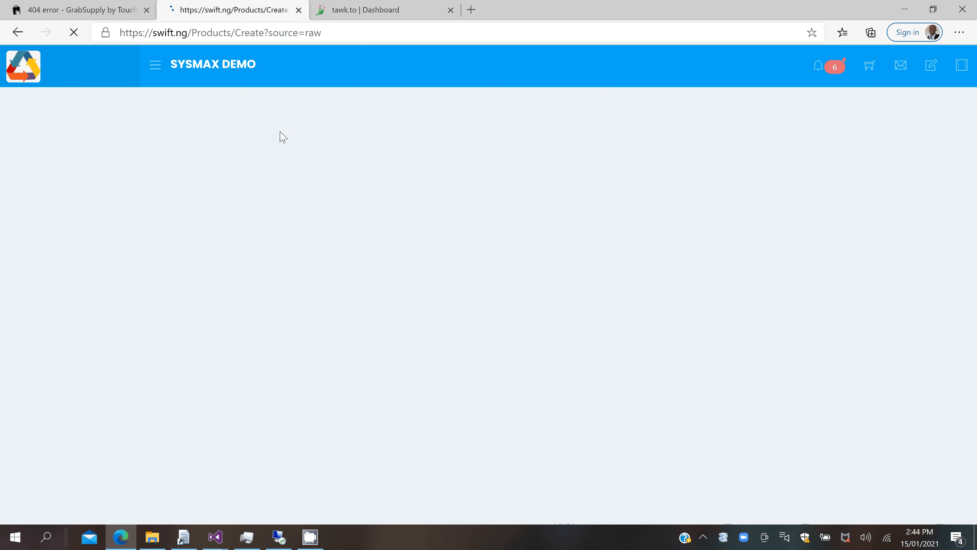
pyautogui.click(252, 168)
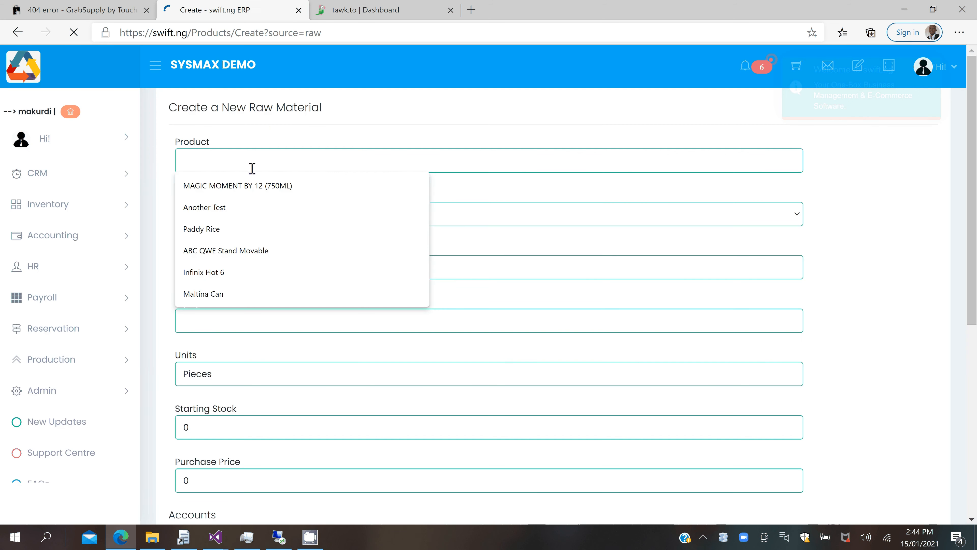
pyautogui.write('M')
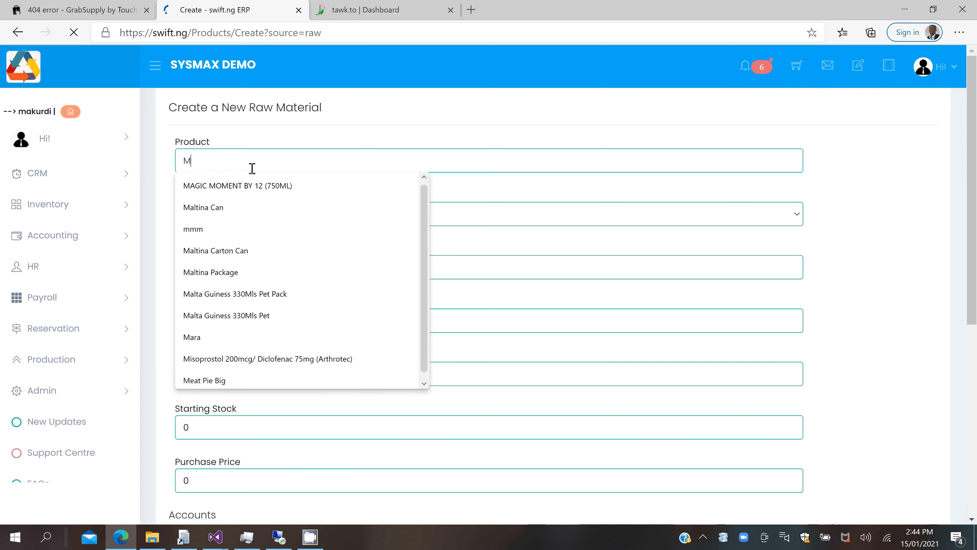
pyautogui.press('BackSpace')
pyautogui.write('R')
pyautogui.press('Down')
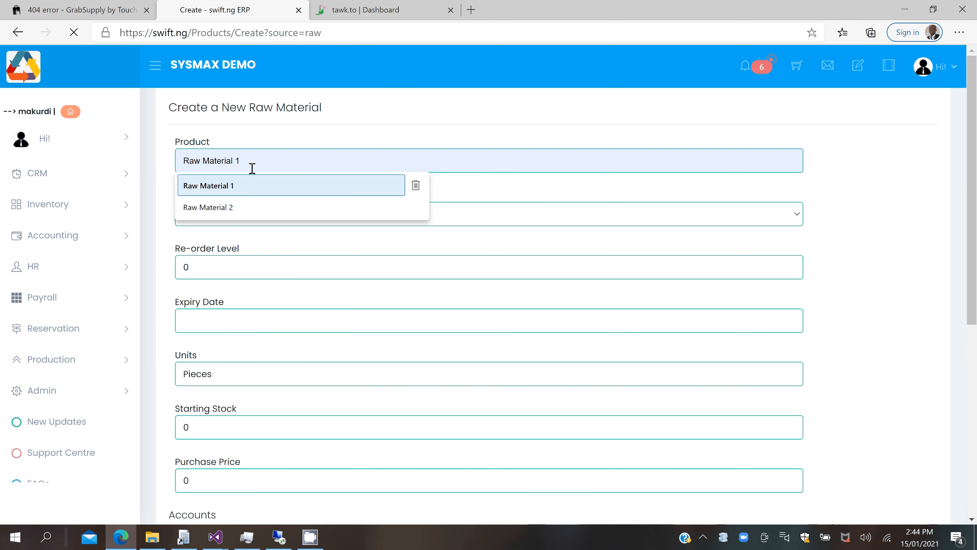
pyautogui.press('Up')
pyautogui.write('3')
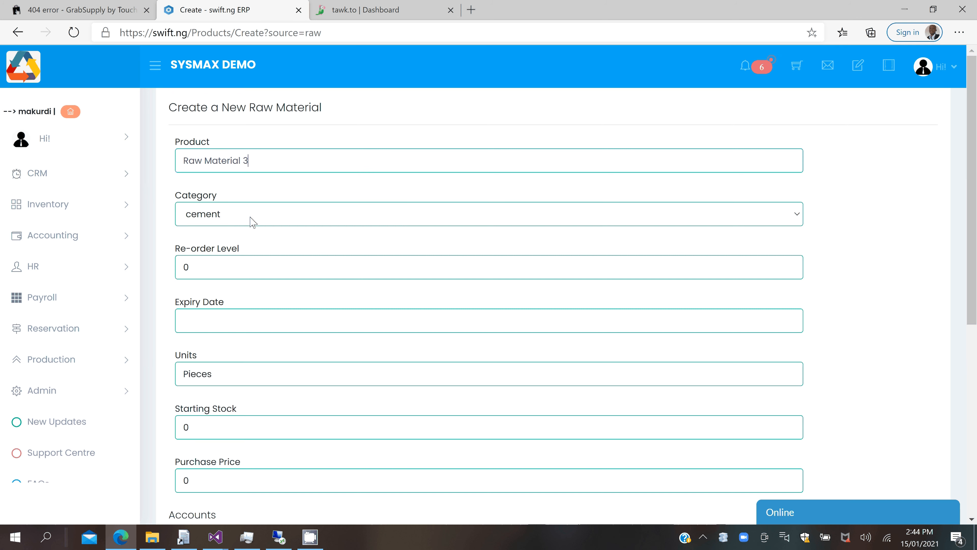
# Assign the Raw Materials category to the new item, with a starting stock of 680 and a purchase price of 500
pyautogui.click(253, 222)
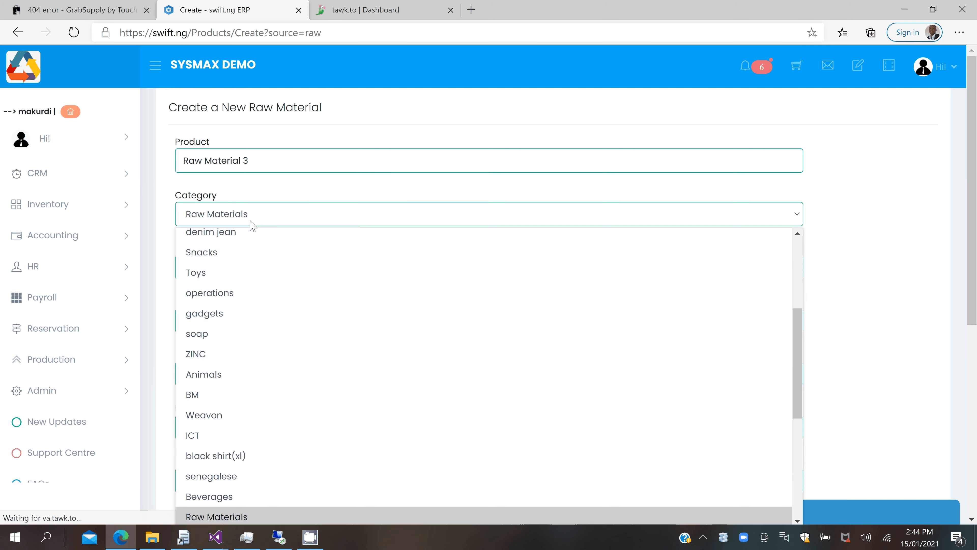
pyautogui.click(253, 224)
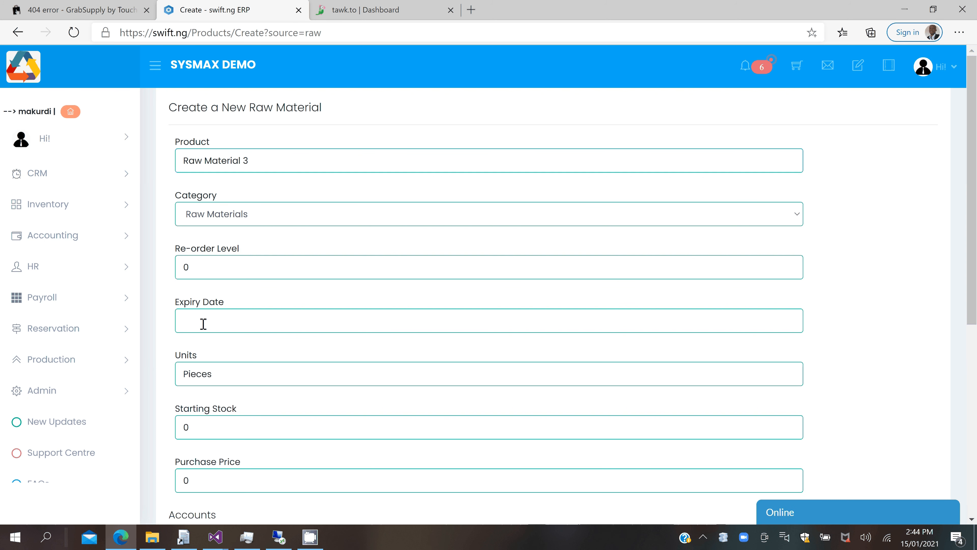
pyautogui.click(182, 421)
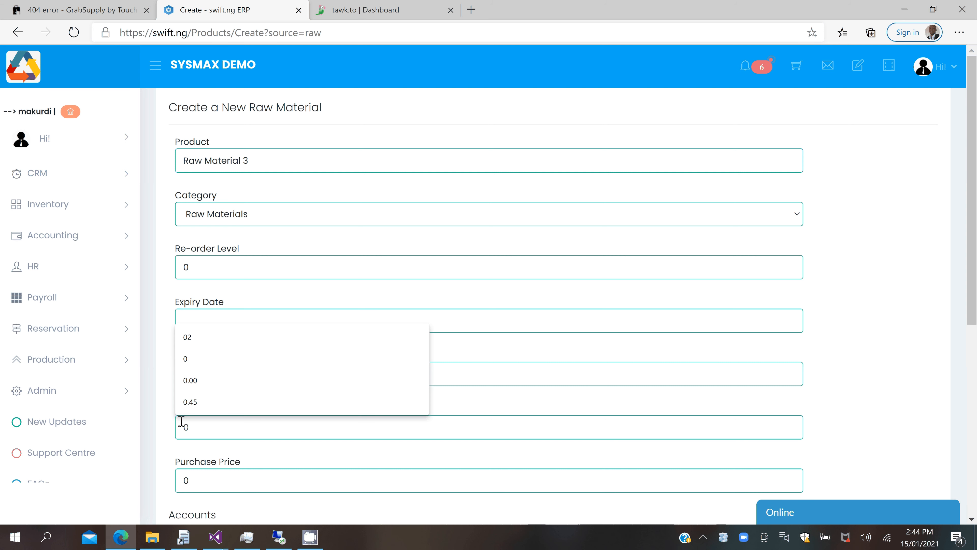
pyautogui.write('6')
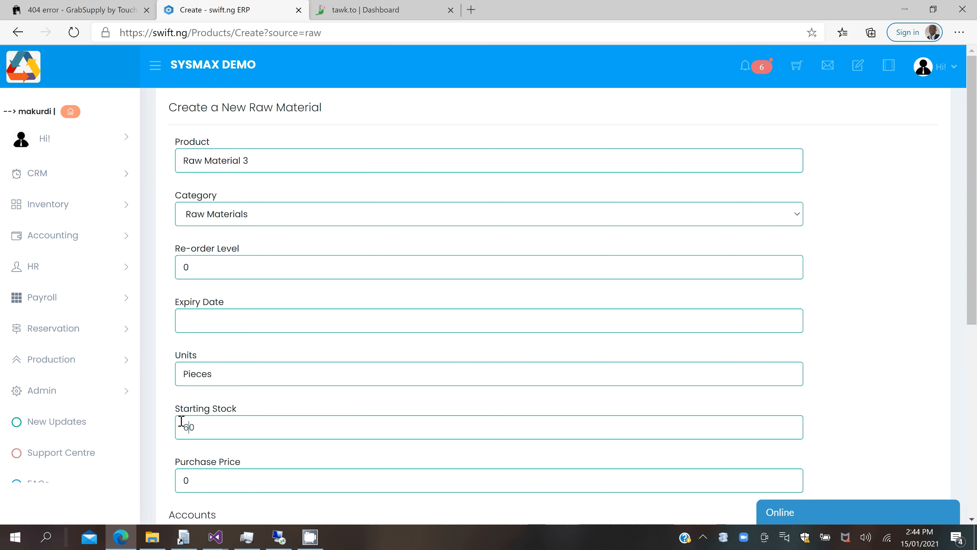
pyautogui.write('8')
pyautogui.click(182, 483)
pyautogui.write('500')
# Set the purchase account to Cost of Goods Sold - Expense and the sales account to Sales Revenue - Revenue, and create the raw material
pyautogui.scroll(-5, 245, 345)
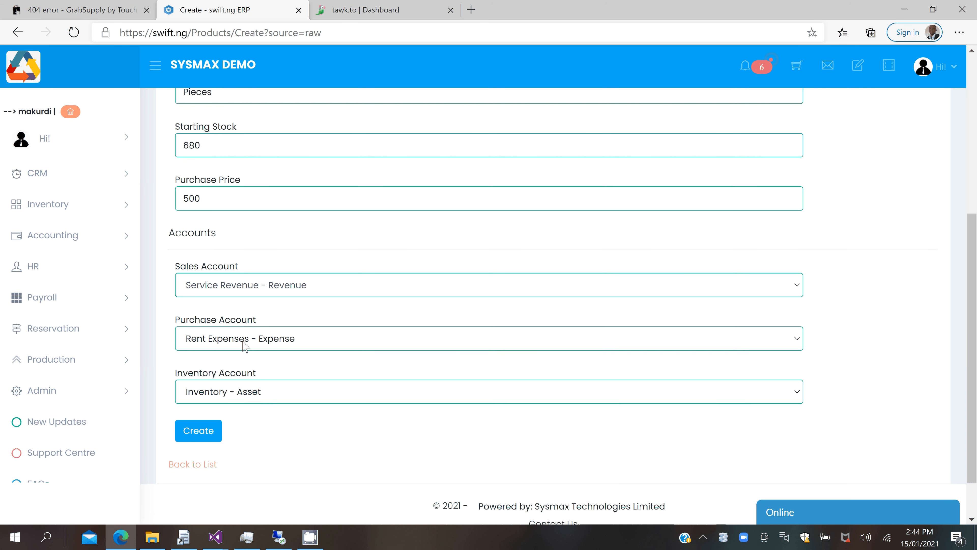
pyautogui.click(246, 339)
pyautogui.click(221, 172)
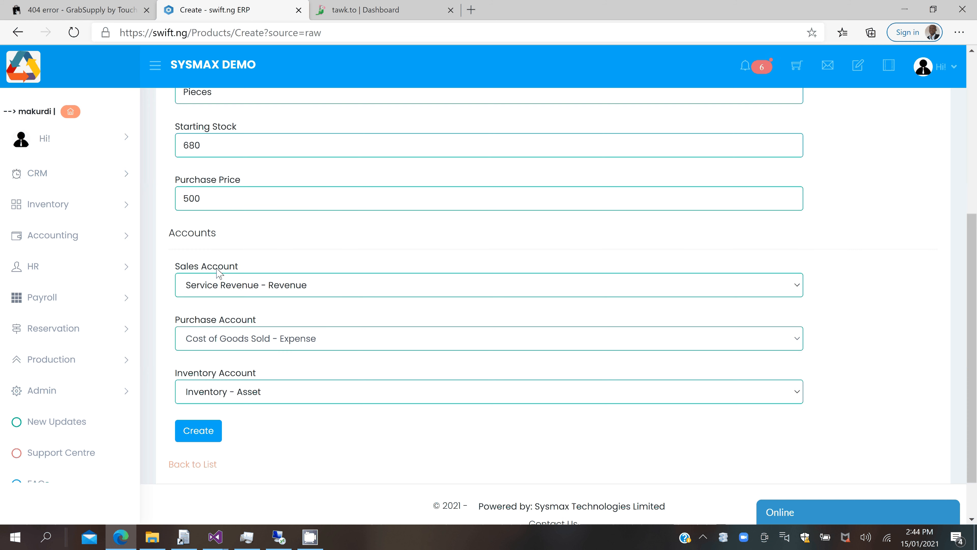
pyautogui.click(216, 284)
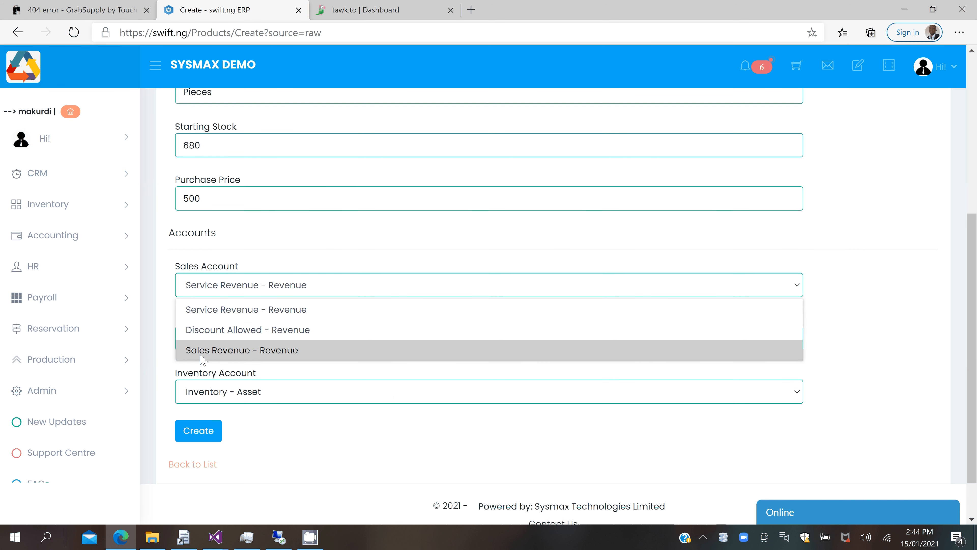
pyautogui.click(203, 350)
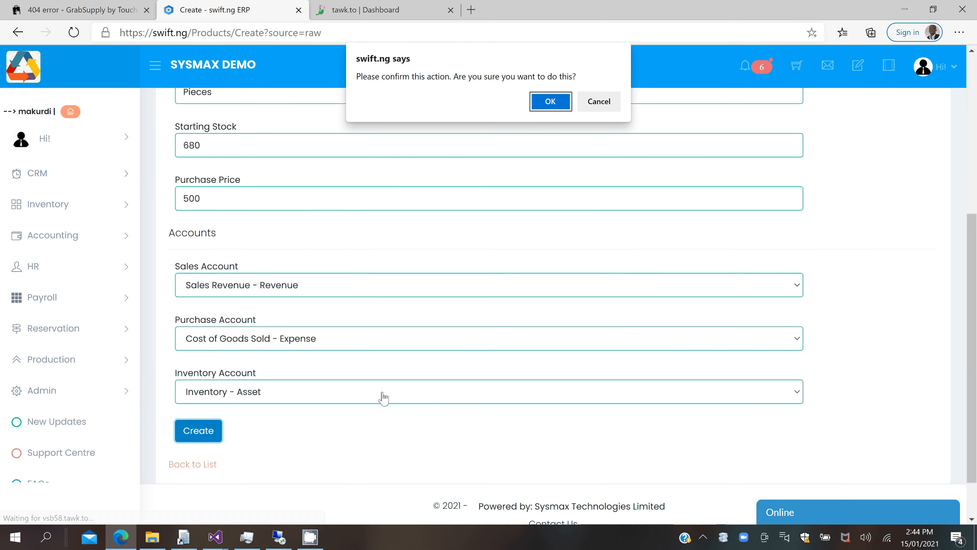
pyautogui.press('Return')
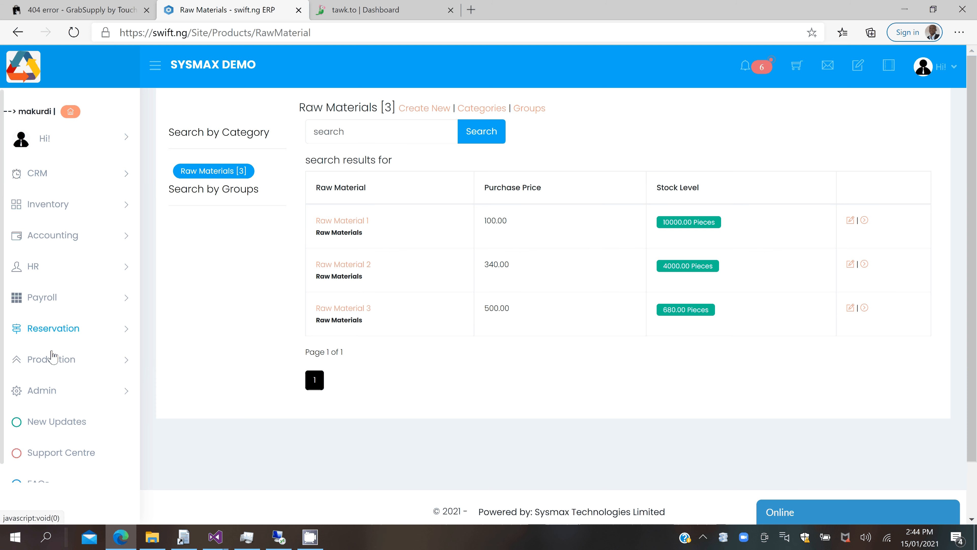
# Check the Finished Product Setup list and enable production for the inventory product 450g Coconut Bread
pyautogui.click(52, 358)
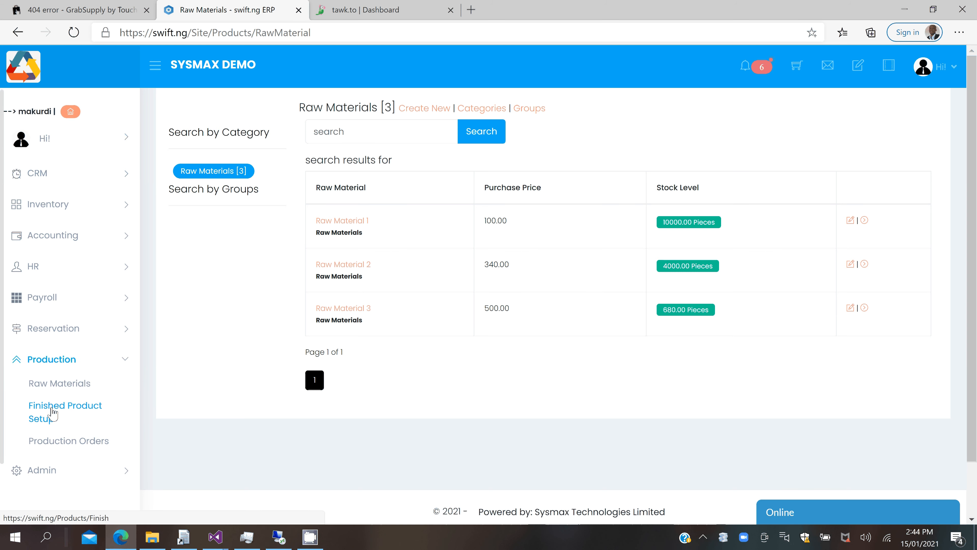
pyautogui.click(52, 414)
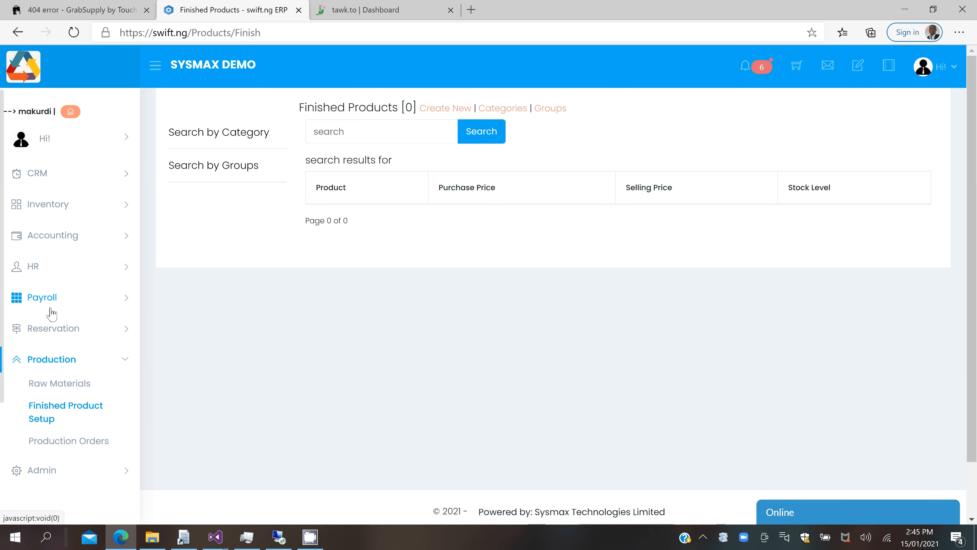
pyautogui.click(52, 203)
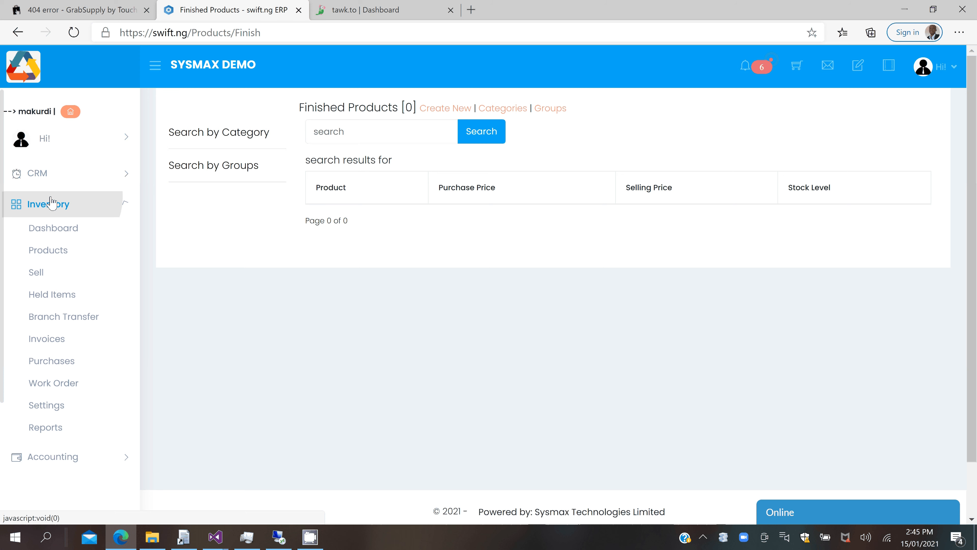
pyautogui.click(49, 250)
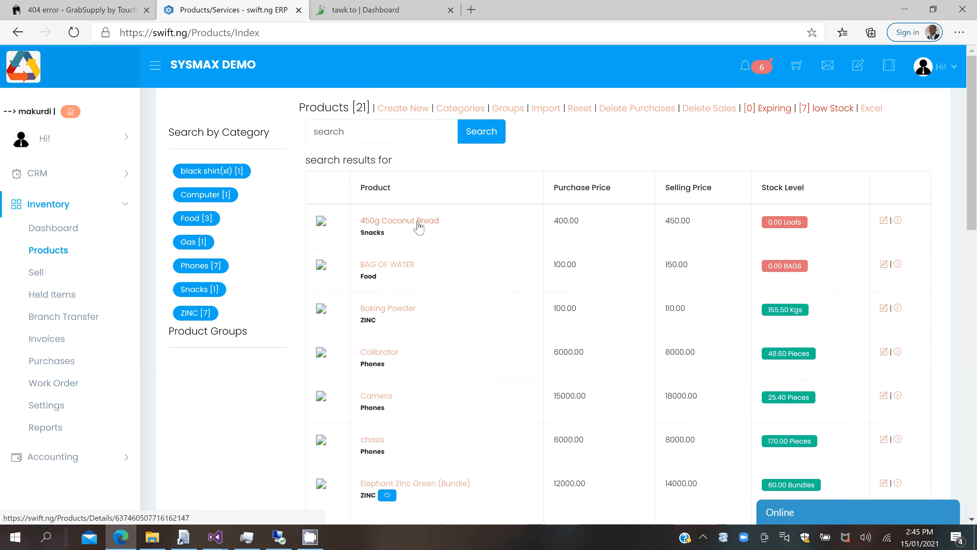
pyautogui.click(419, 228)
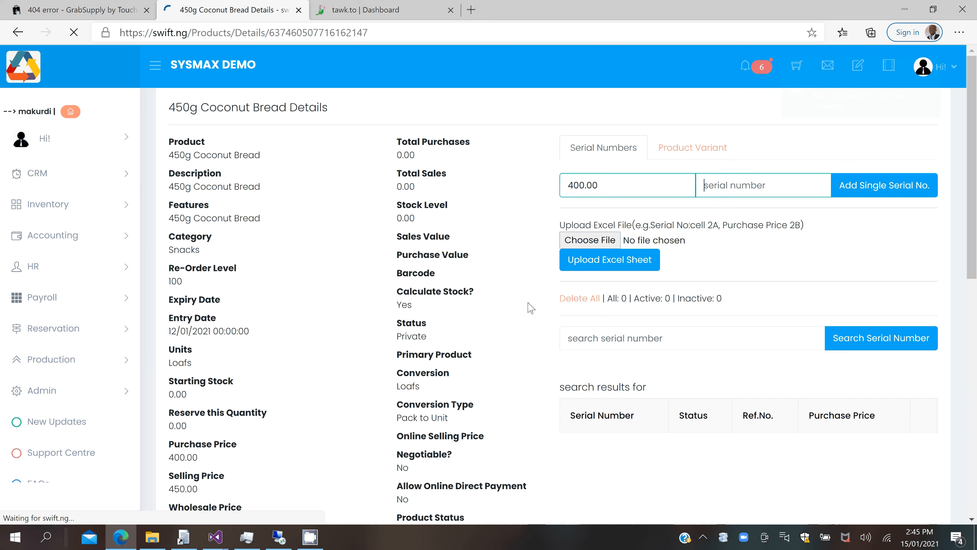
pyautogui.scroll(-5, 530, 307)
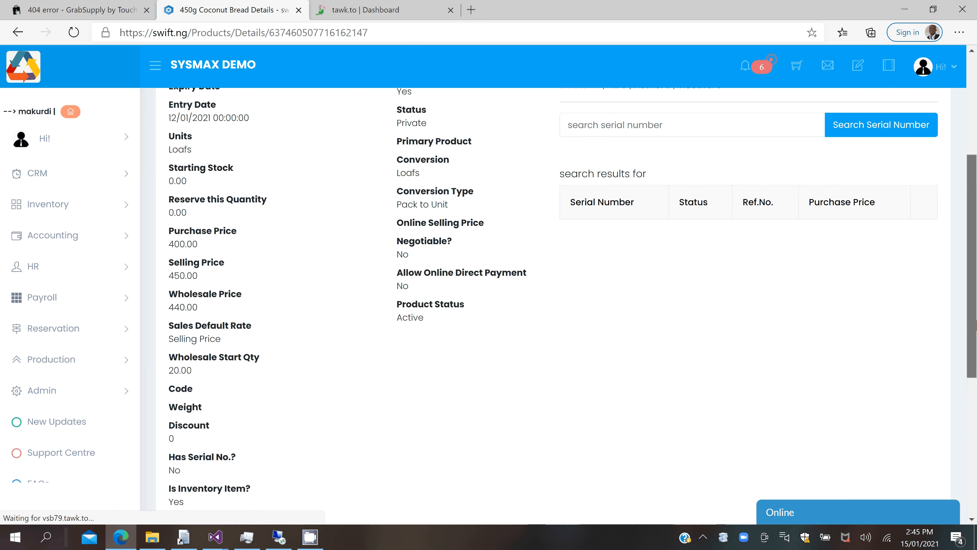
pyautogui.scroll(-2, 539, 308)
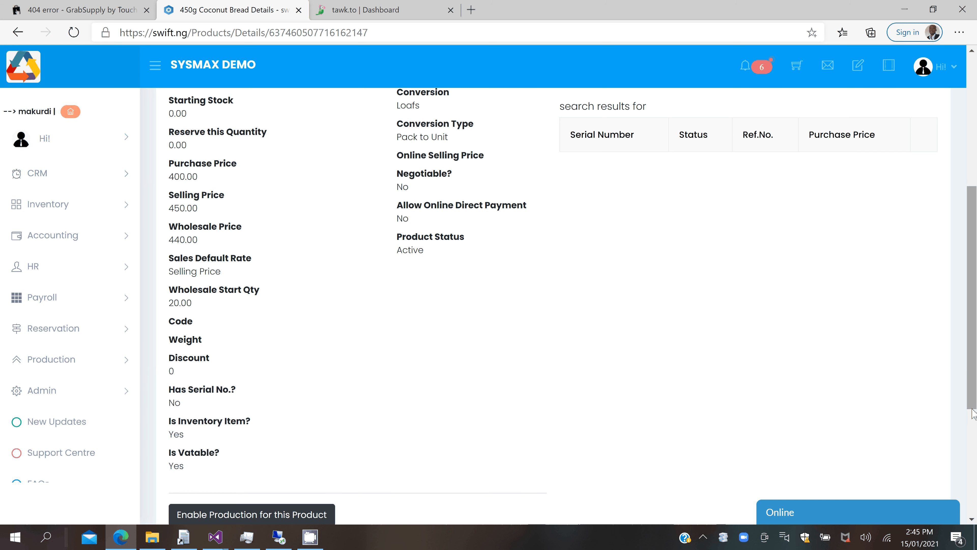
pyautogui.scroll(-3, 974, 414)
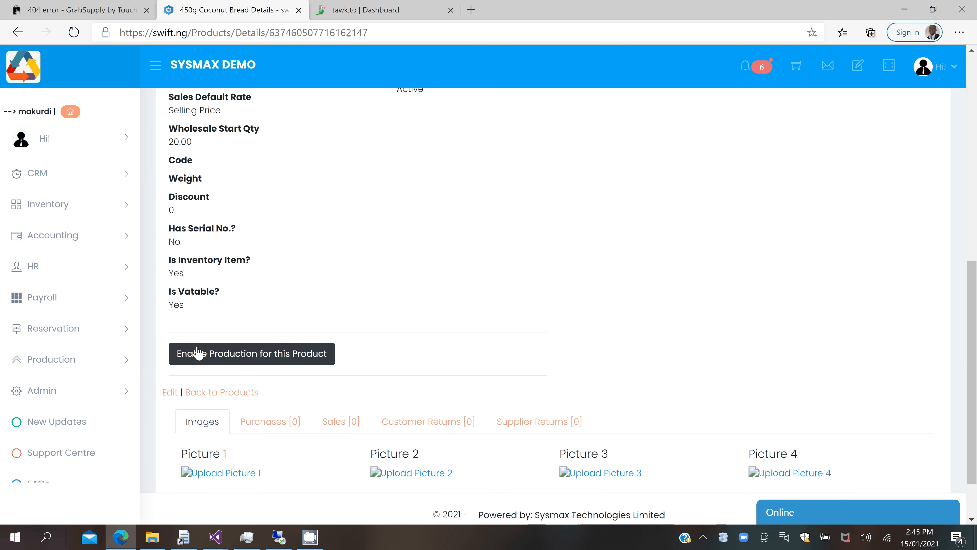
pyautogui.click(221, 363)
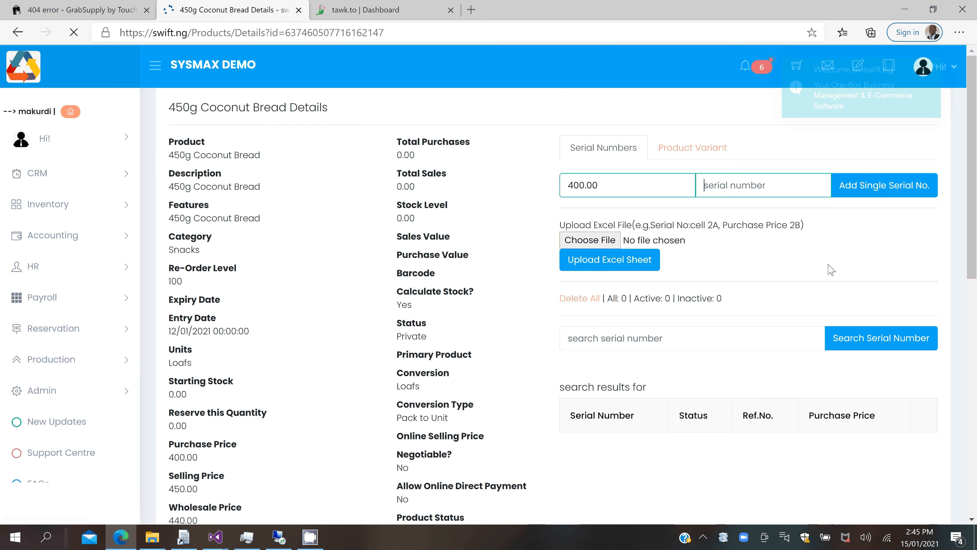
pyautogui.scroll(-8, 975, 400)
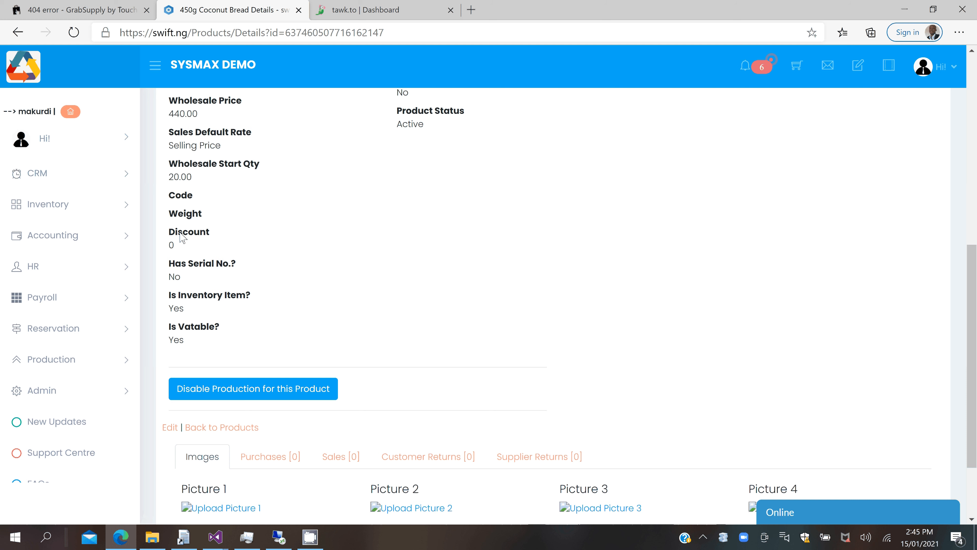
# Open 450g Coconut Bread from Finished Product Setup and update its production quantity to 100
pyautogui.click(39, 362)
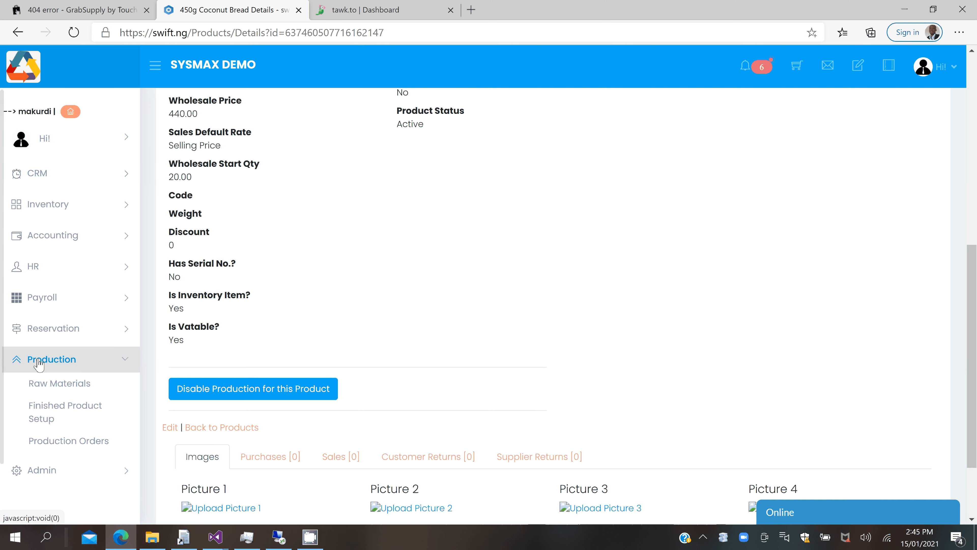
pyautogui.click(50, 410)
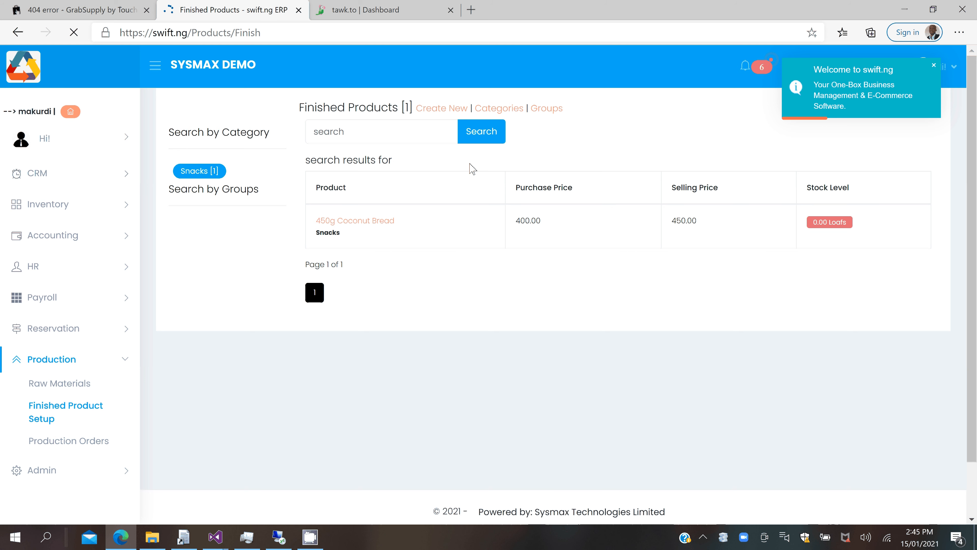
pyautogui.click(379, 223)
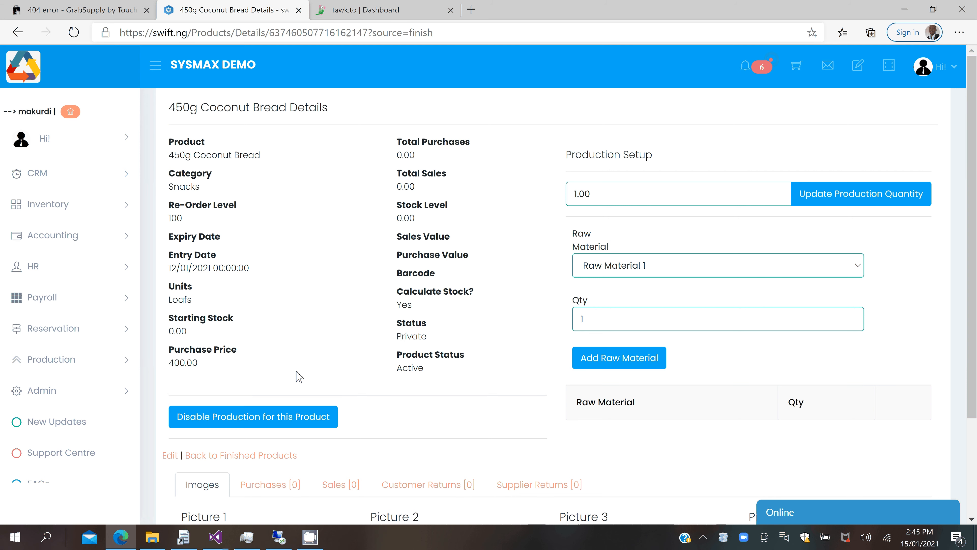
pyautogui.click(606, 197)
pyautogui.press('Left')
pyautogui.press('BackSpace')
pyautogui.click(864, 197)
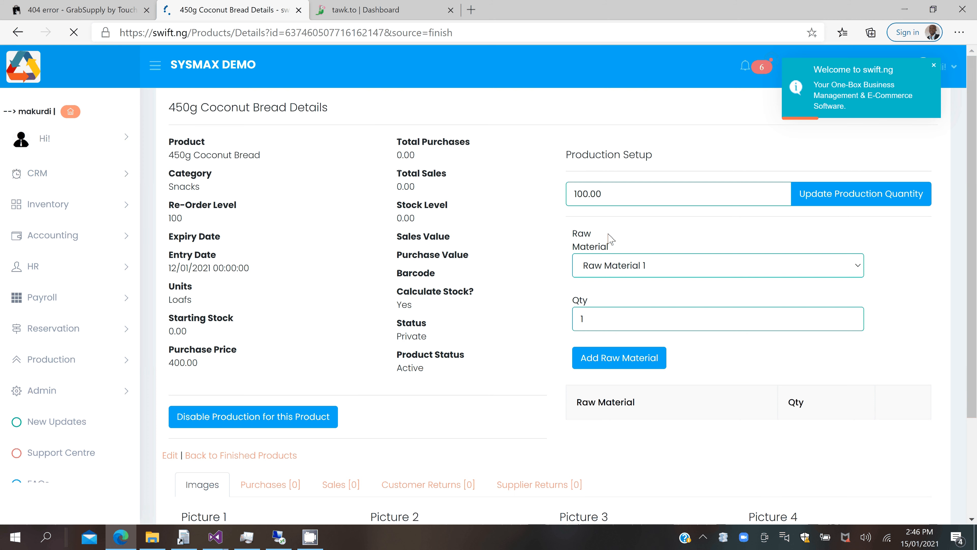
# Add Raw Material 1 with a quantity of 100 to the production setup of 450g Coconut Bread
pyautogui.click(608, 264)
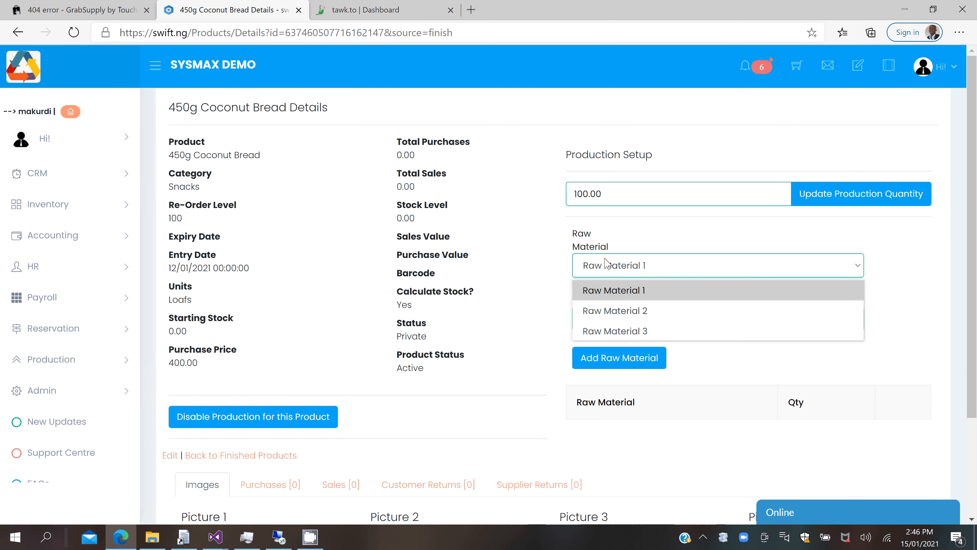
pyautogui.click(594, 222)
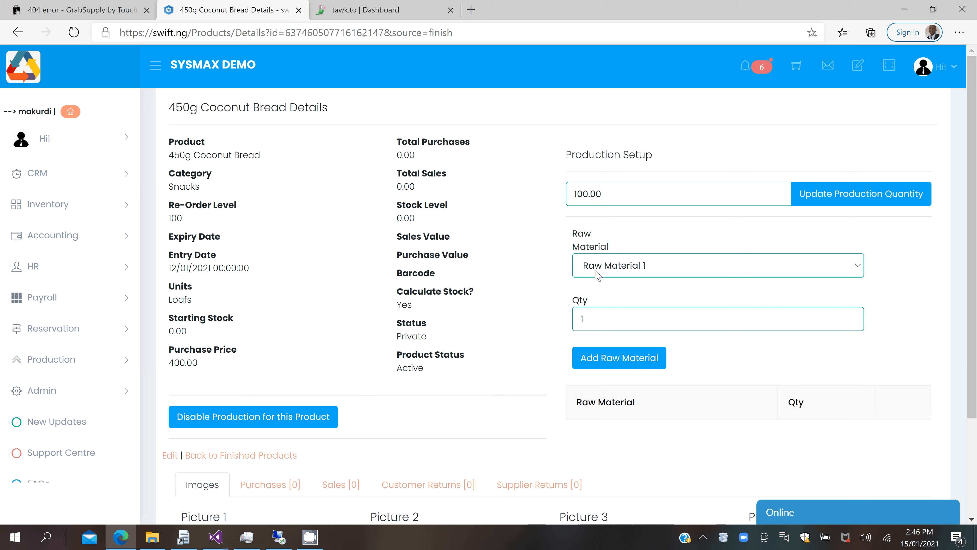
pyautogui.click(606, 325)
pyautogui.write('1')
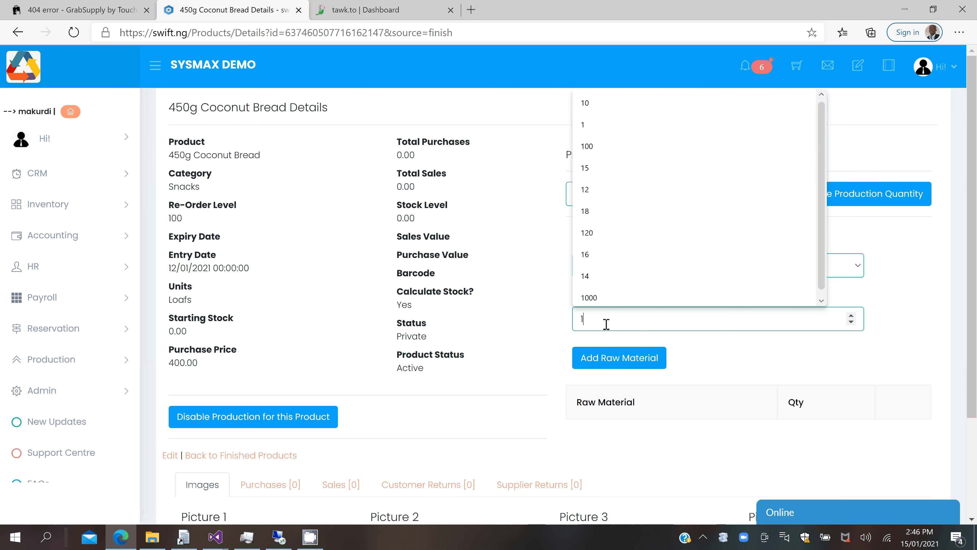
pyautogui.write('00')
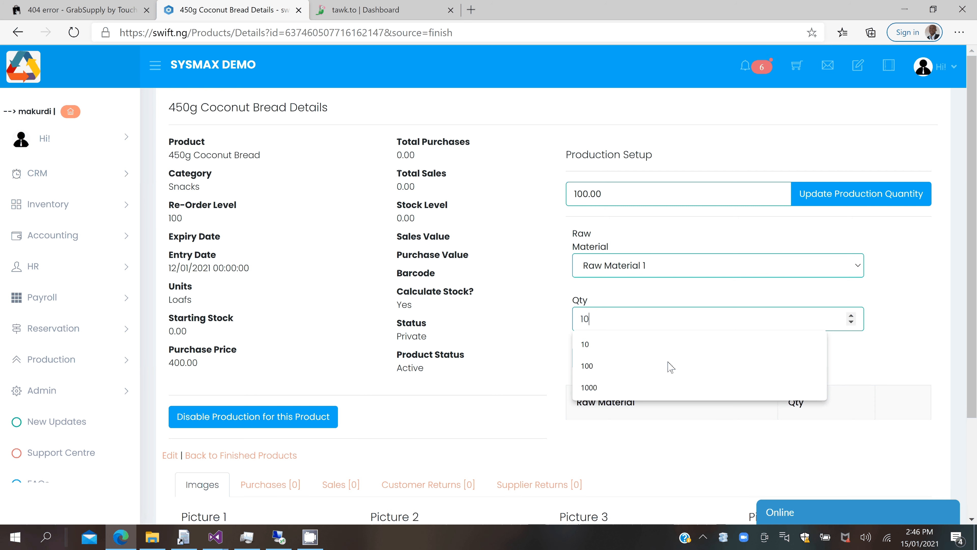
pyautogui.click(614, 368)
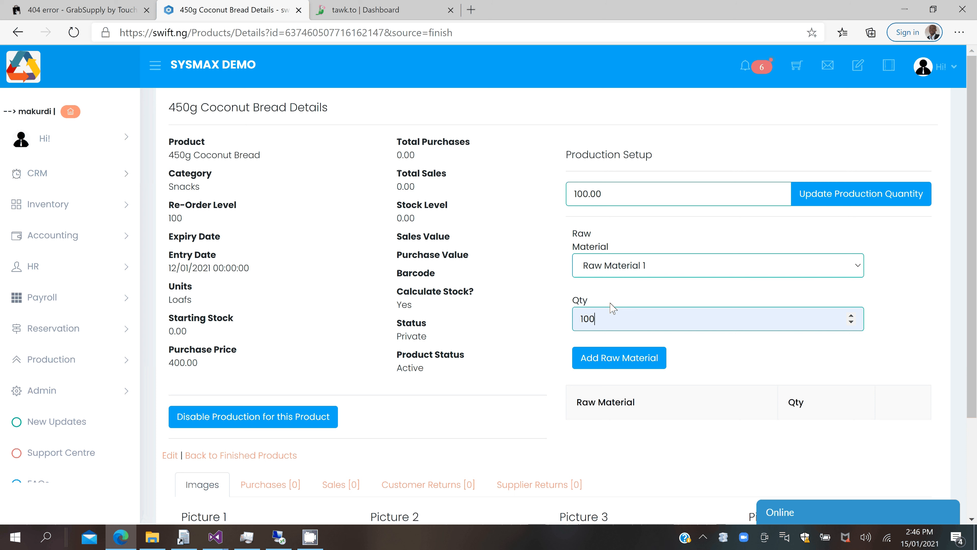
pyautogui.click(600, 358)
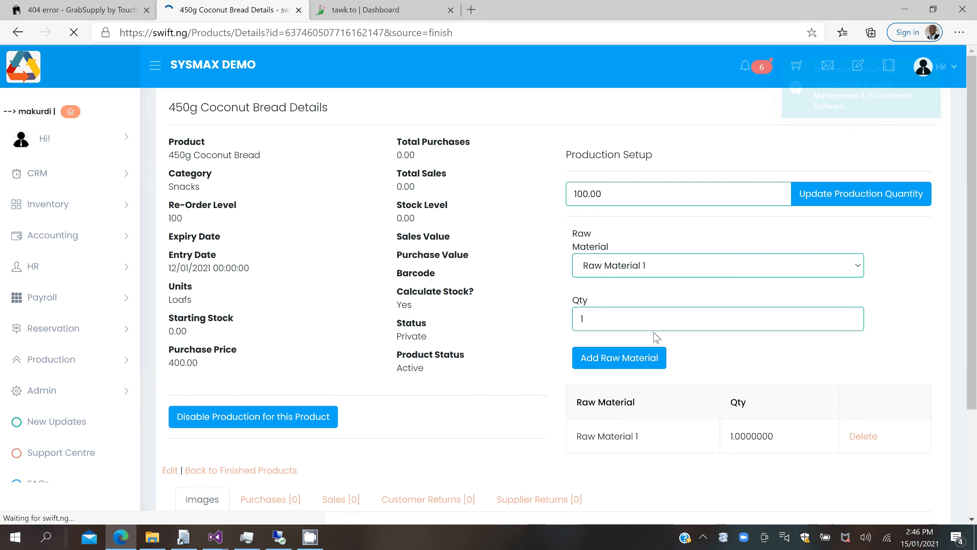
# Add Raw Material 2 with a quantity of 10 to the production setup of 450g Coconut Bread
pyautogui.click(645, 269)
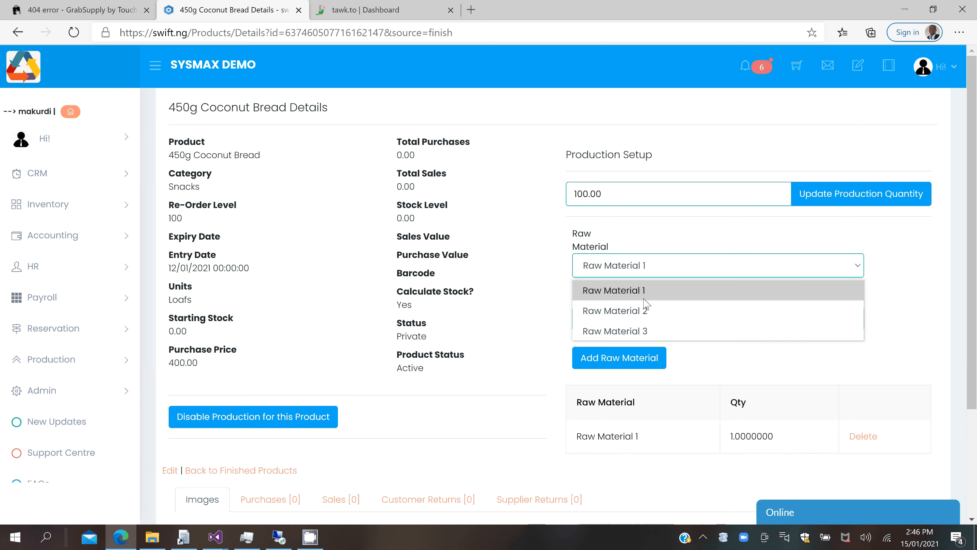
pyautogui.click(614, 318)
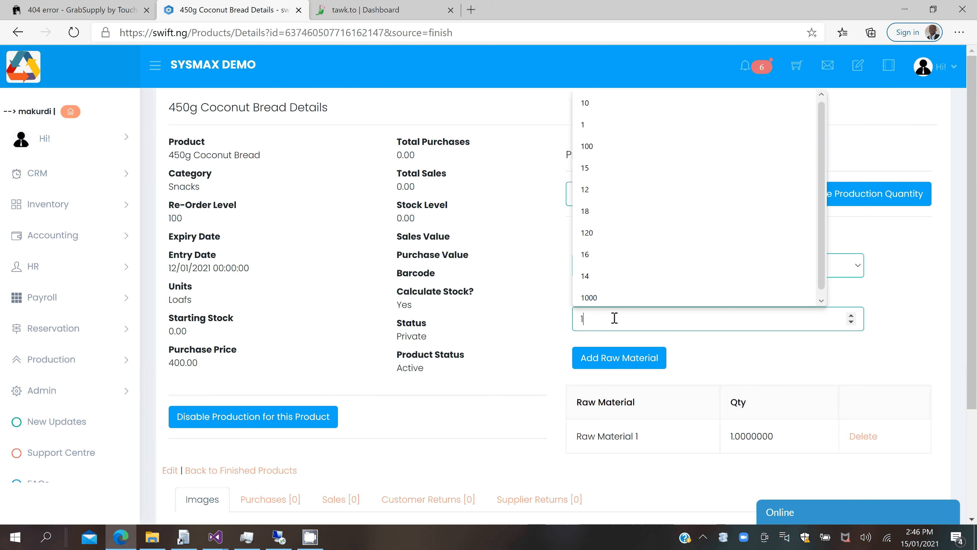
pyautogui.write('0')
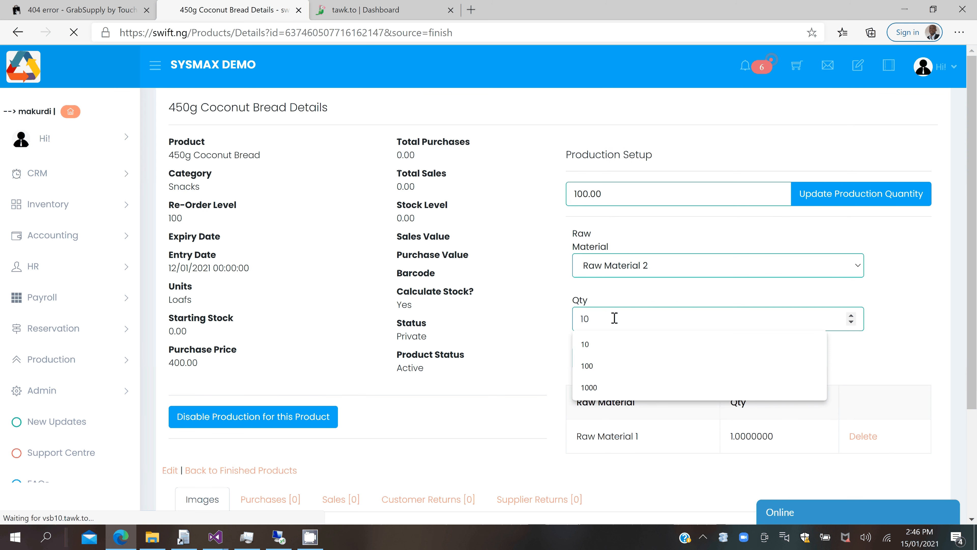
pyautogui.press('Return')
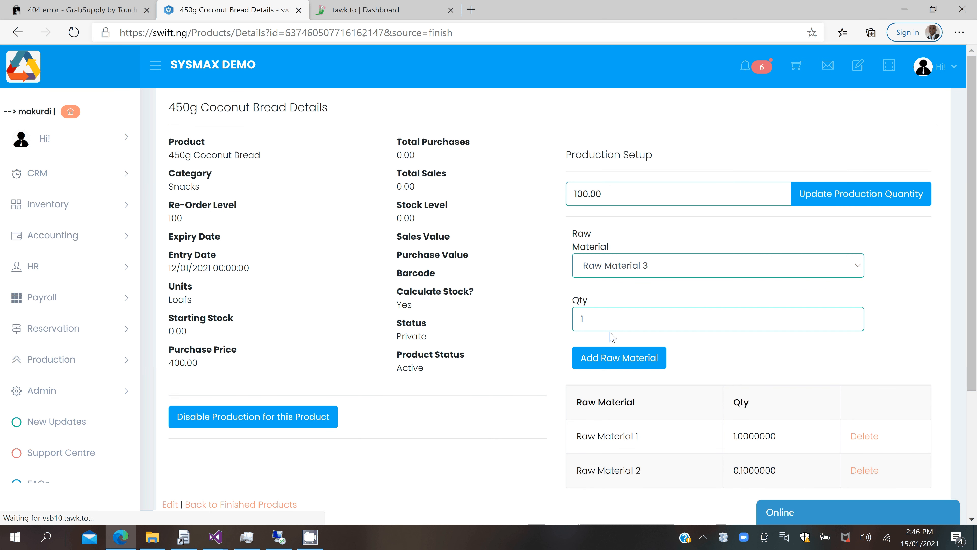
# Add Raw Material 3 with a quantity of 5.098 to the production setup and review the raw material list
pyautogui.click(601, 320)
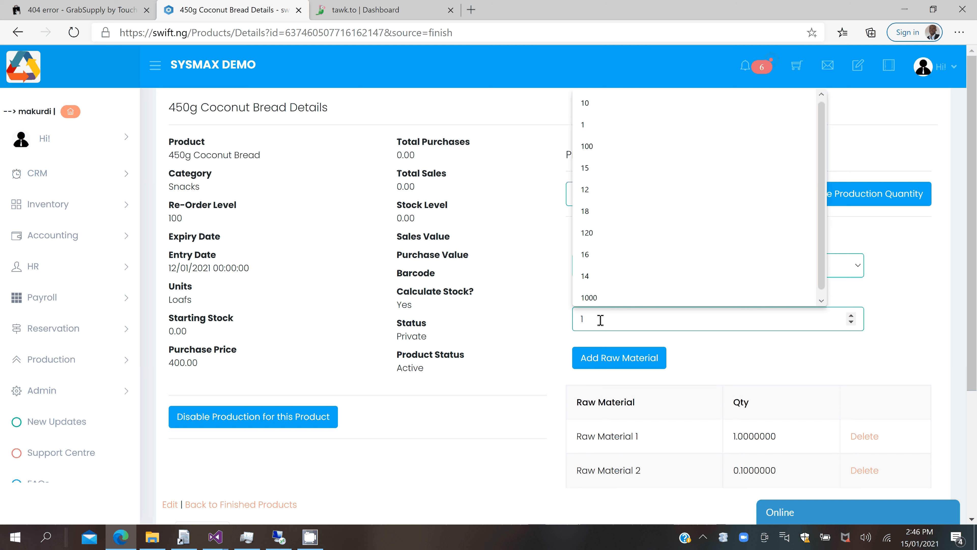
pyautogui.press('BackSpace')
pyautogui.write('5.')
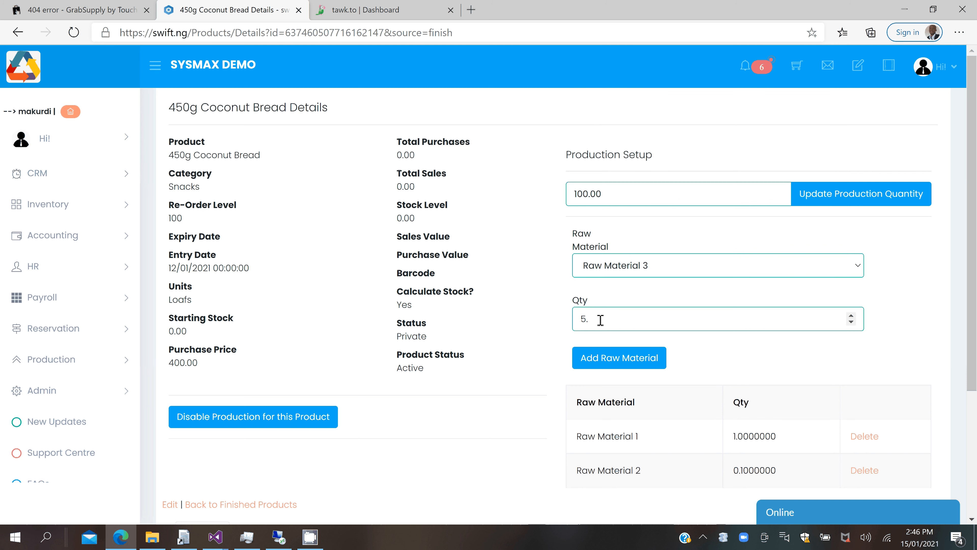
pyautogui.write('098')
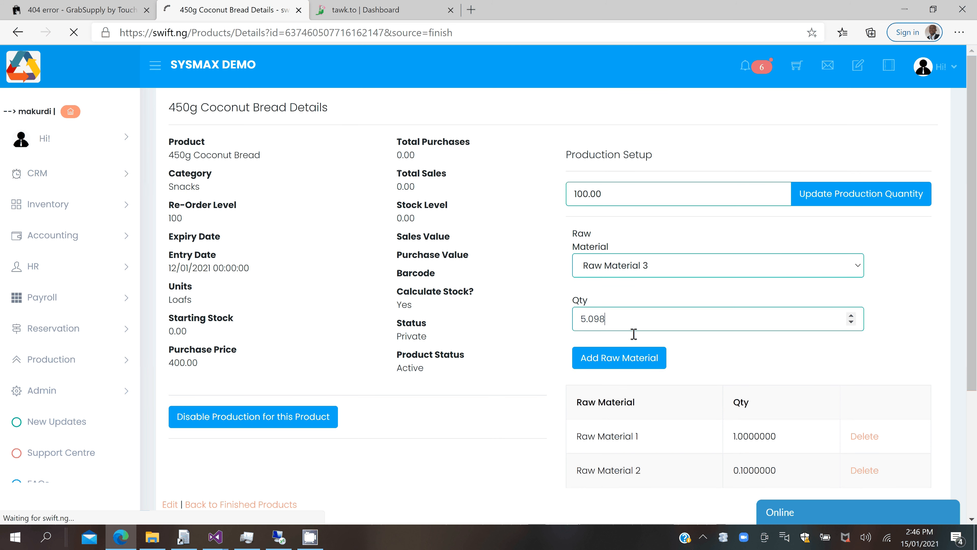
pyautogui.scroll(-2, 706, 382)
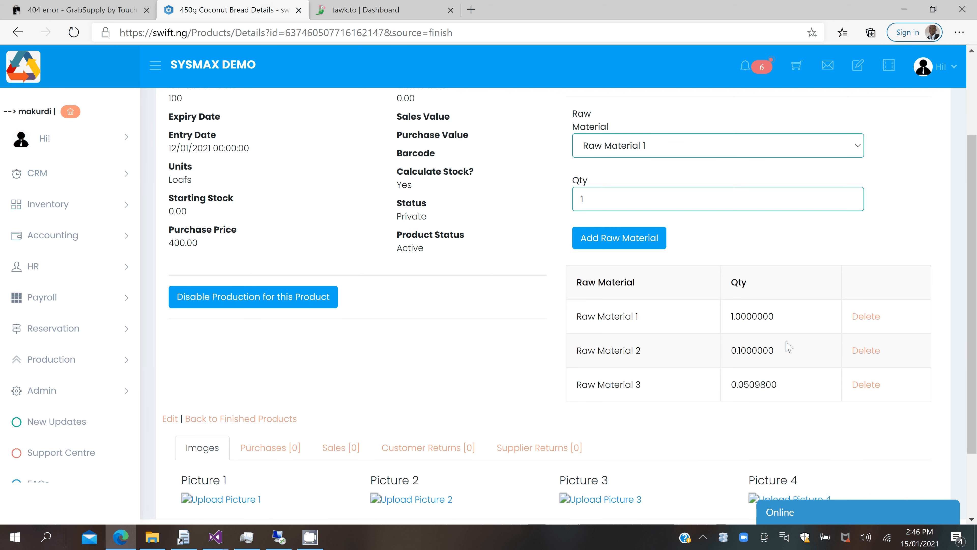
pyautogui.scroll(2, 326, 256)
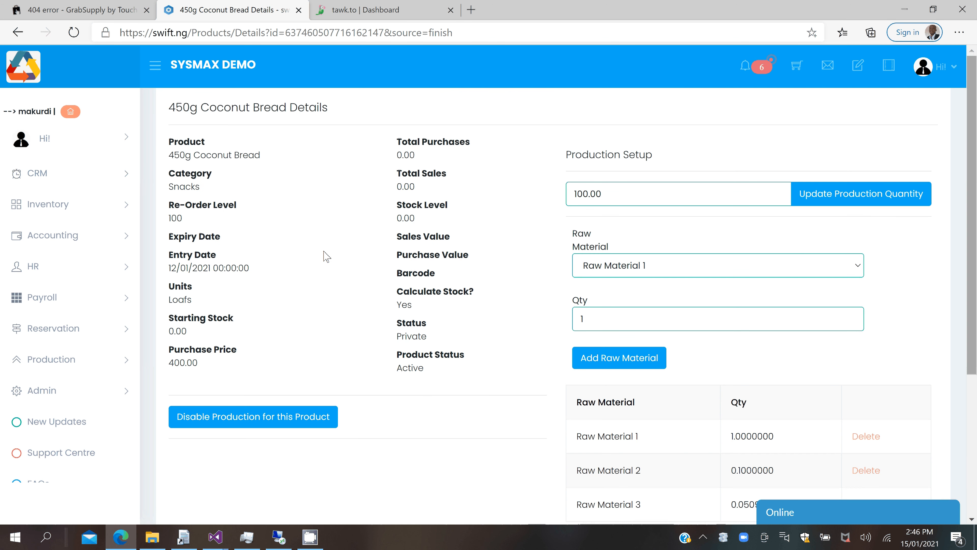
# Start a new production request dated 15/January/2021 for 450g Coconut Bread, with a row of dots as the notes
pyautogui.click(64, 360)
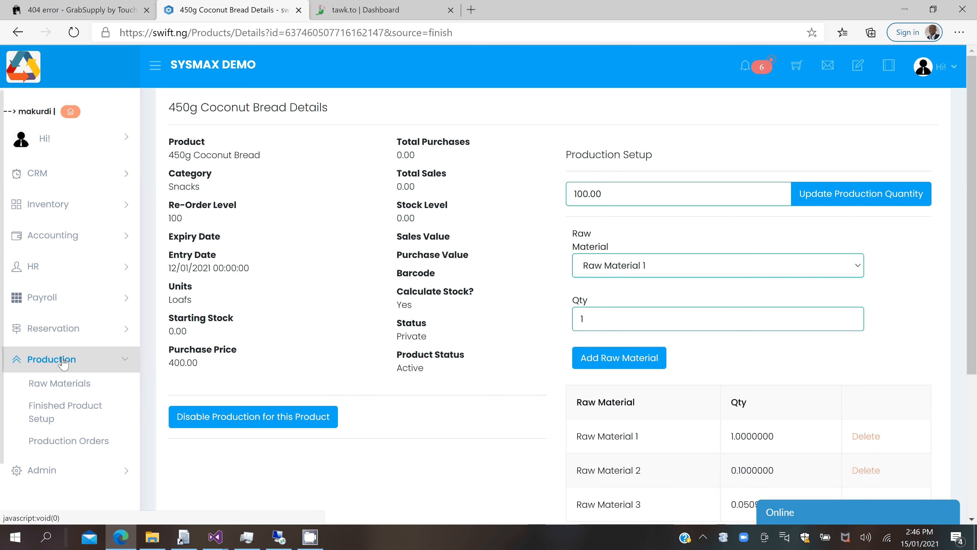
pyautogui.click(75, 446)
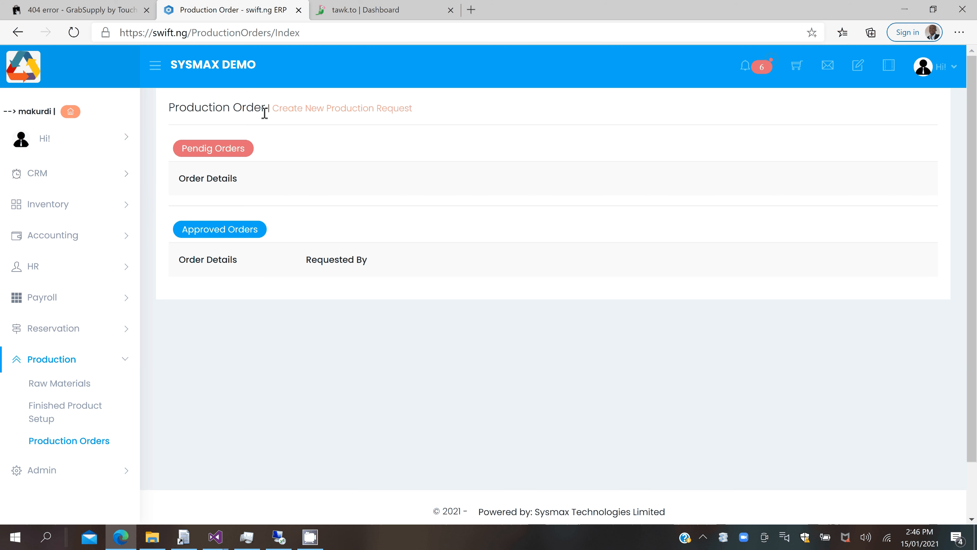
pyautogui.click(295, 111)
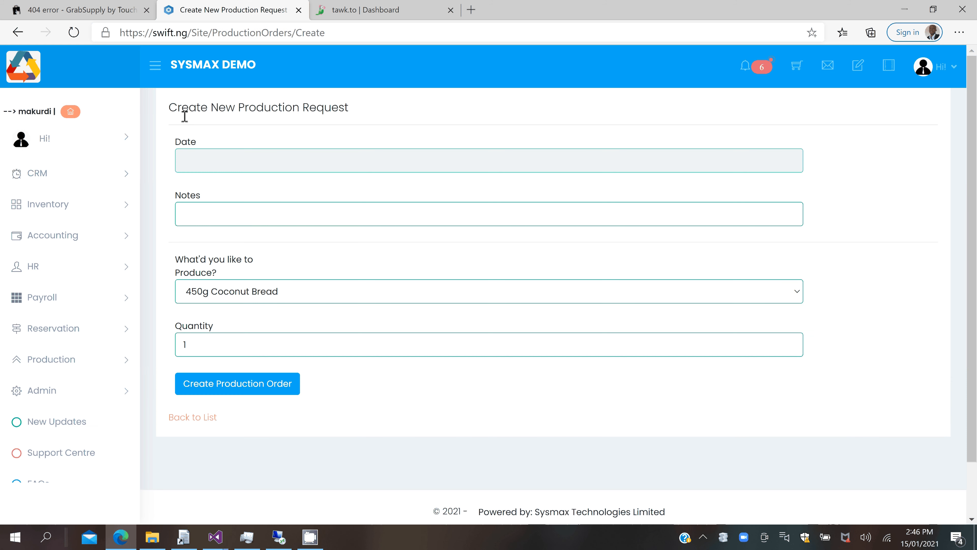
pyautogui.click(218, 160)
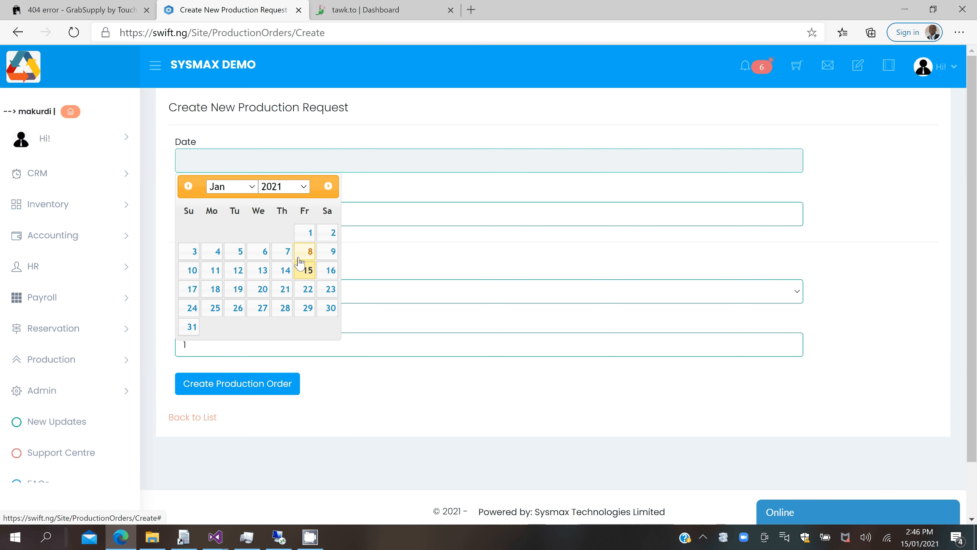
pyautogui.click(301, 266)
pyautogui.click(239, 212)
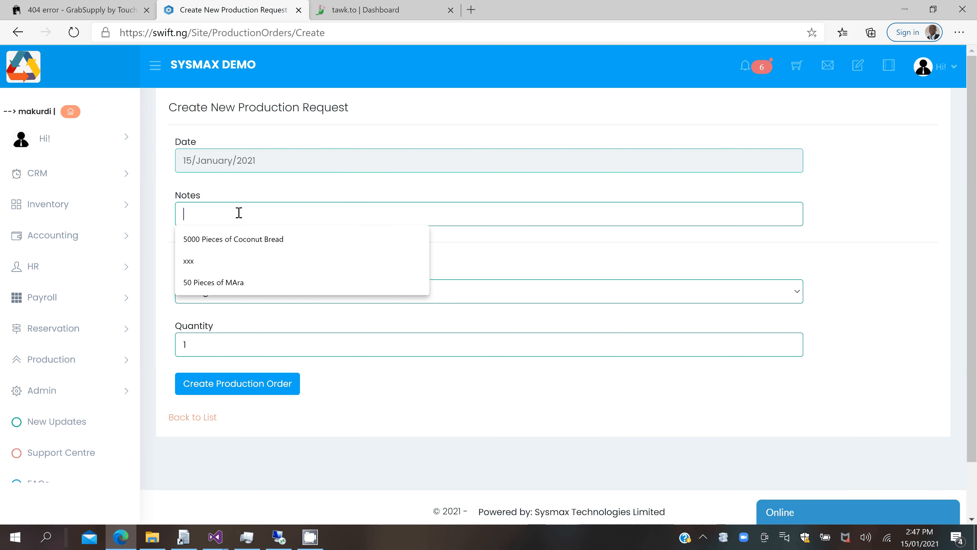
pyautogui.write('.........')
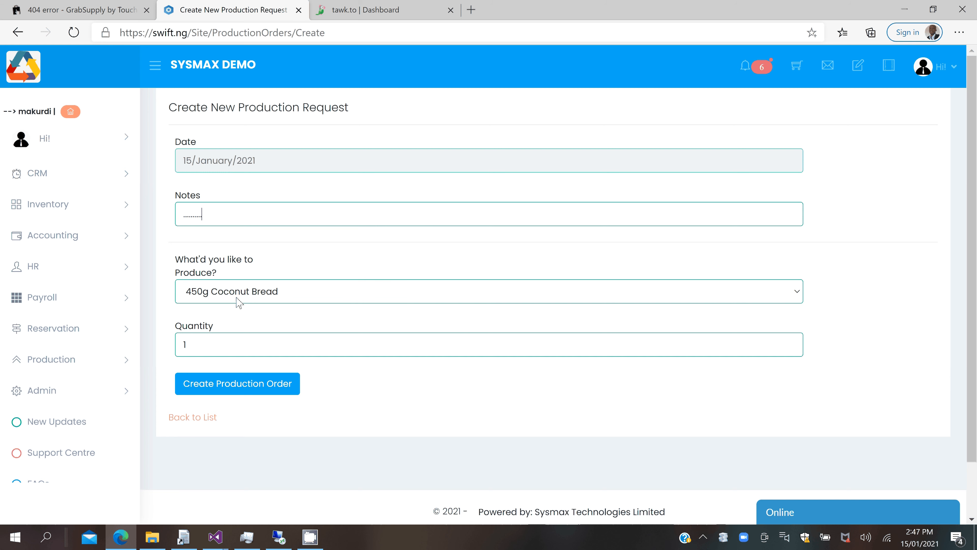
pyautogui.click(239, 297)
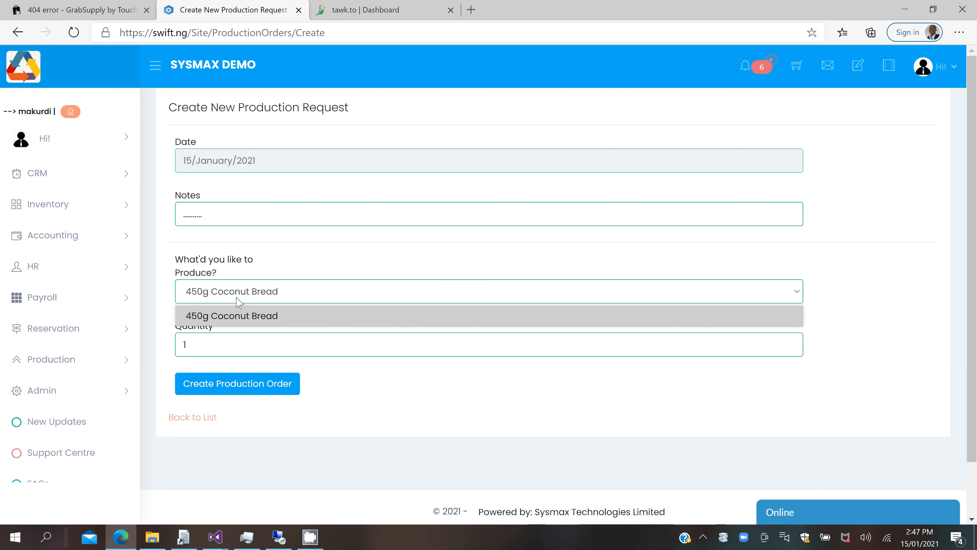
pyautogui.click(236, 321)
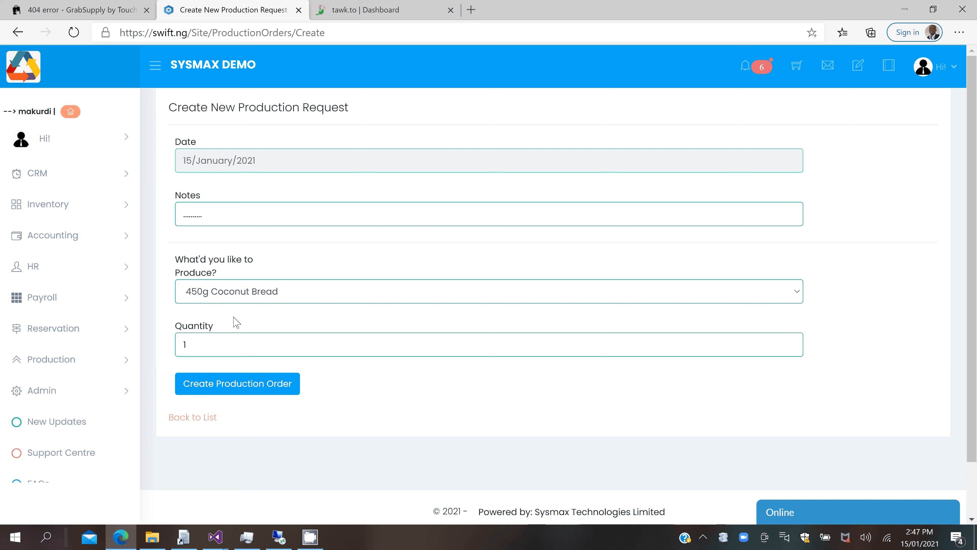
# Enter 1000 as the quantity in the production request
pyautogui.click(225, 346)
pyautogui.write('000')
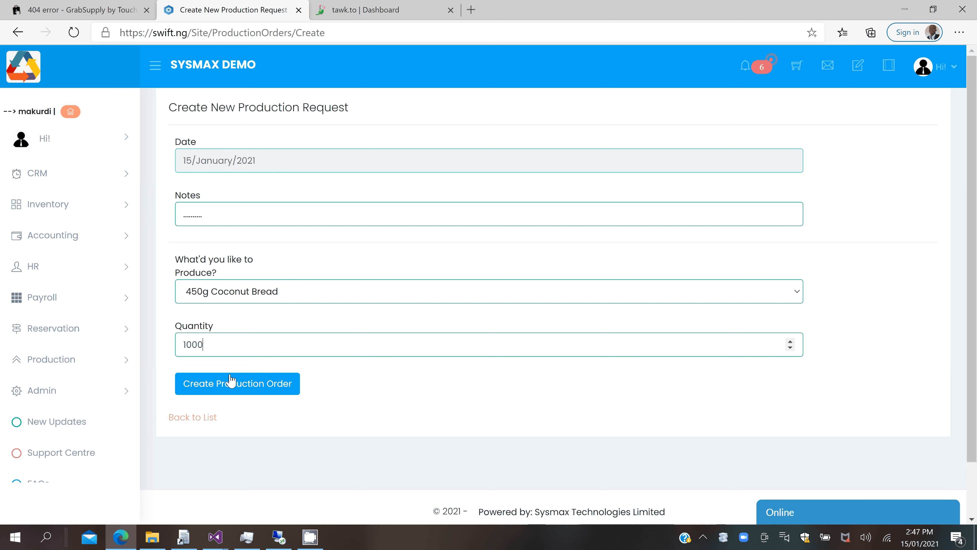
pyautogui.click(234, 388)
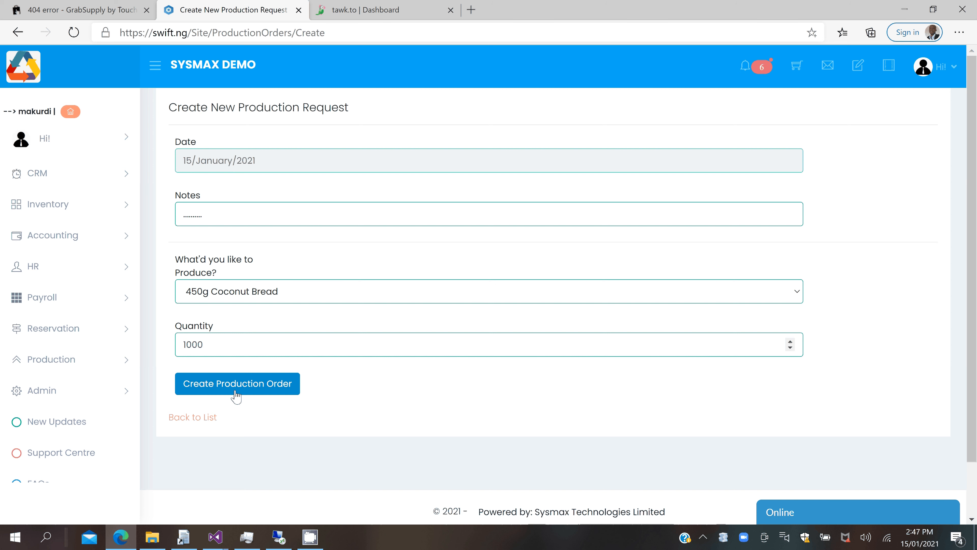
# Set the request's quantity to 300 and create the production order
pyautogui.doubleClick(257, 346)
pyautogui.write('1')
pyautogui.press('BackSpace')
pyautogui.write('30')
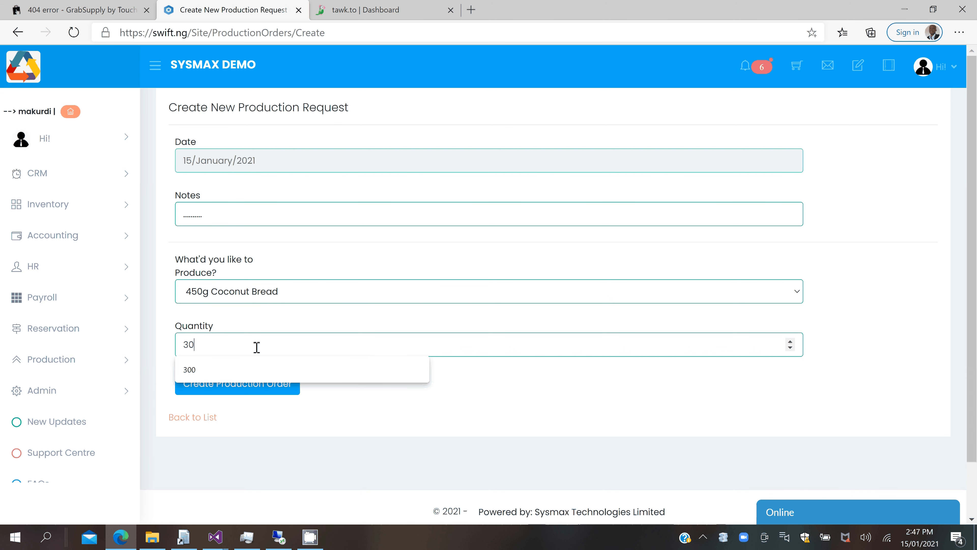
pyautogui.click(237, 371)
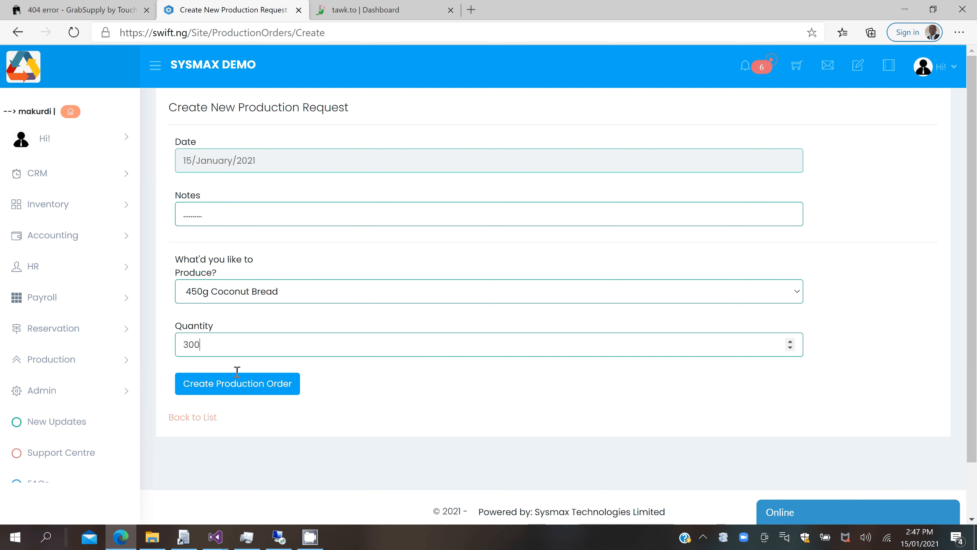
pyautogui.click(218, 387)
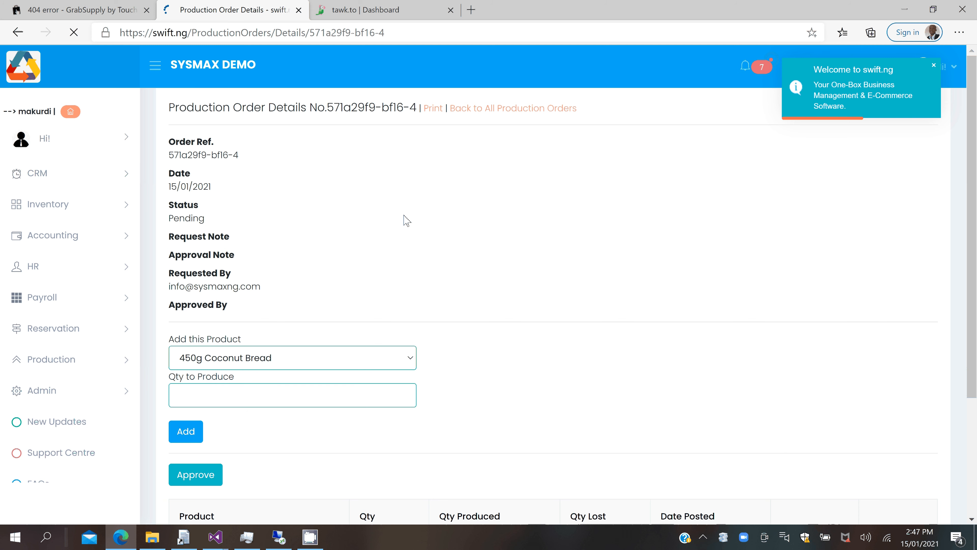
# Review the new production order and open the material details of its 450g Coconut Bread line
pyautogui.scroll(-3, 406, 220)
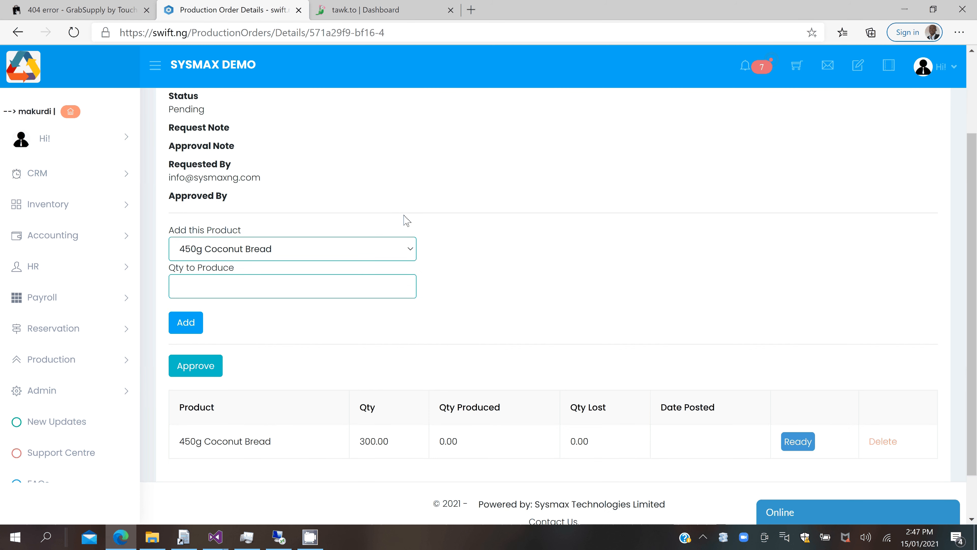
pyautogui.scroll(1, 404, 216)
pyautogui.click(363, 251)
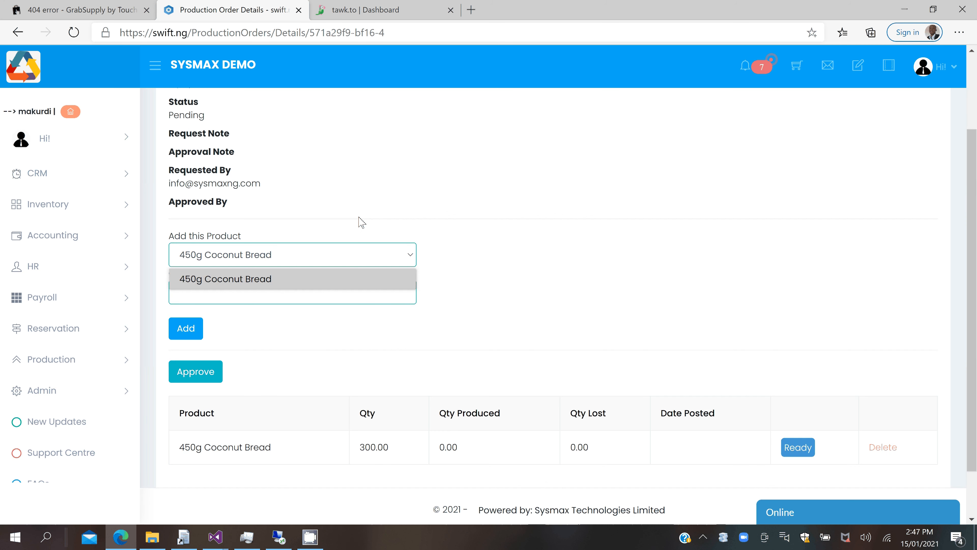
pyautogui.scroll(-1, 543, 348)
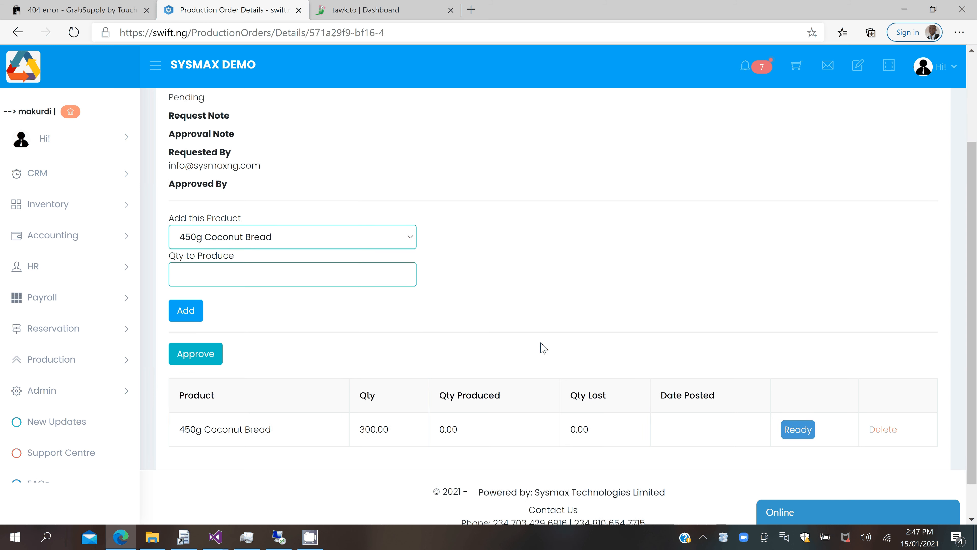
pyautogui.scroll(-1, 544, 348)
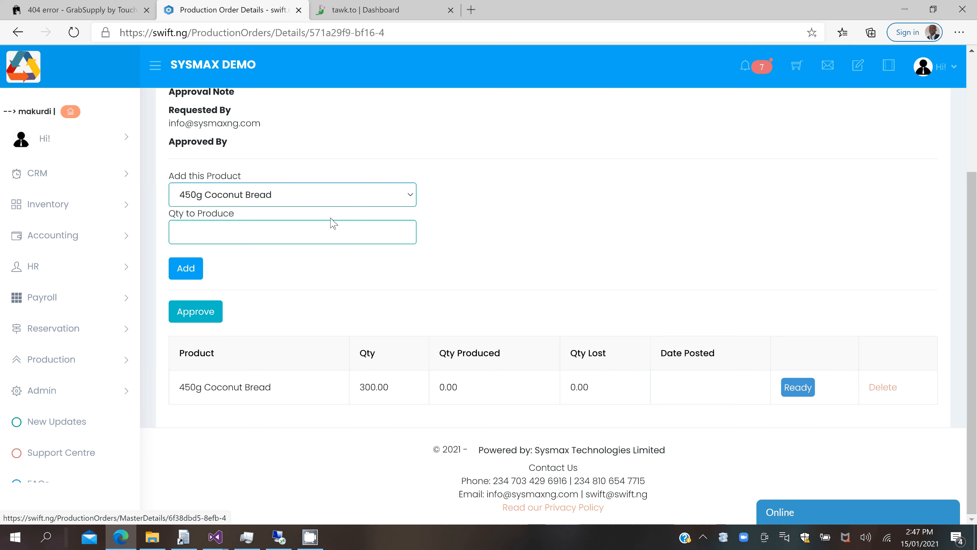
pyautogui.click(798, 389)
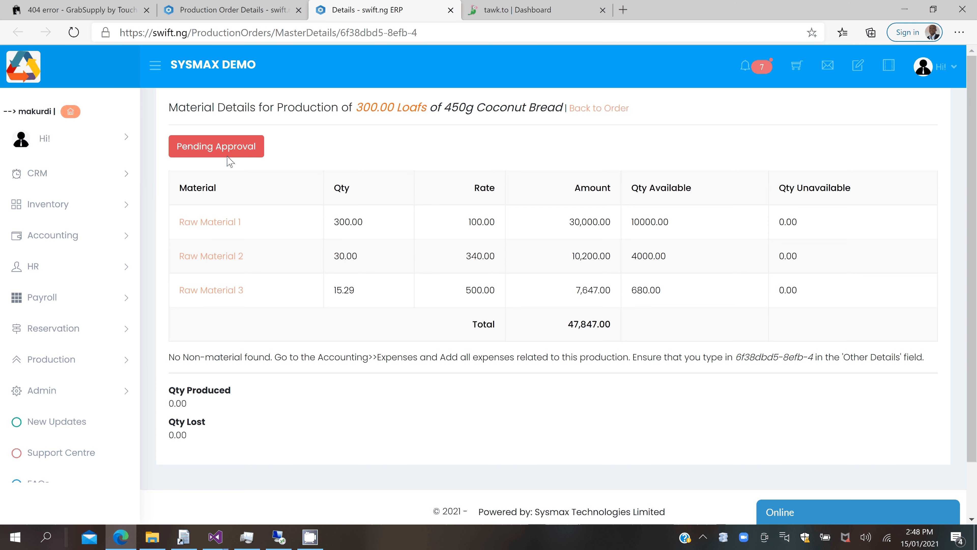
pyautogui.click(245, 151)
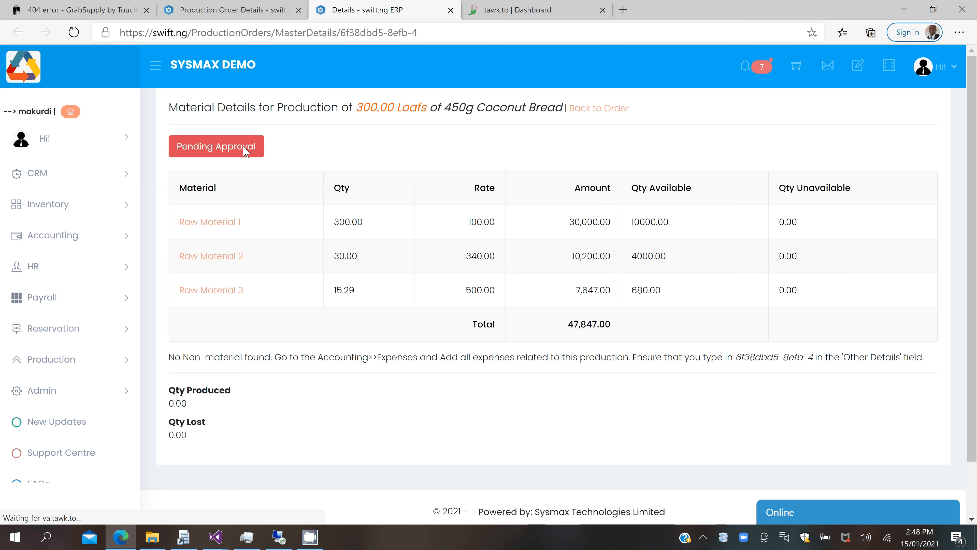
# Open the pending production order for 450g Coconut Bread from the notifications and approve it
pyautogui.click(765, 67)
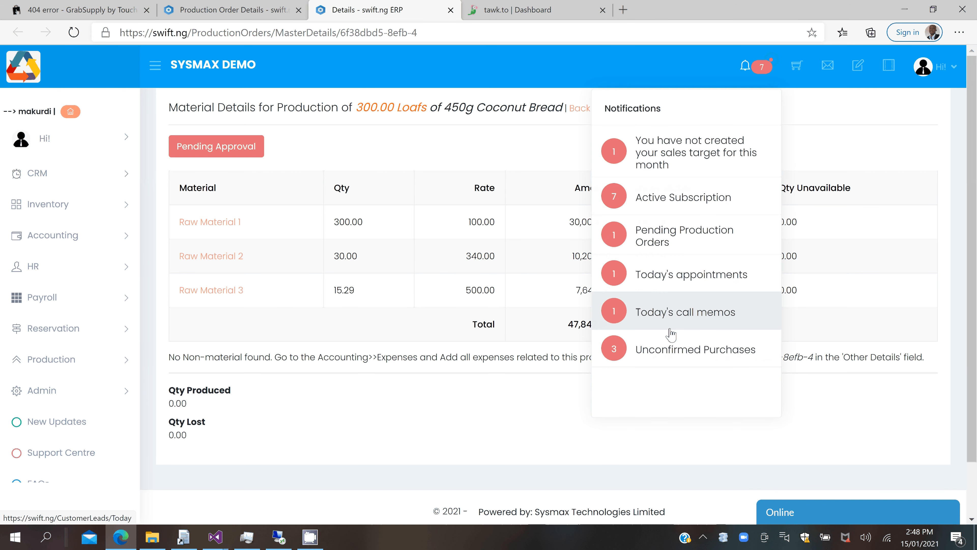
pyautogui.click(670, 240)
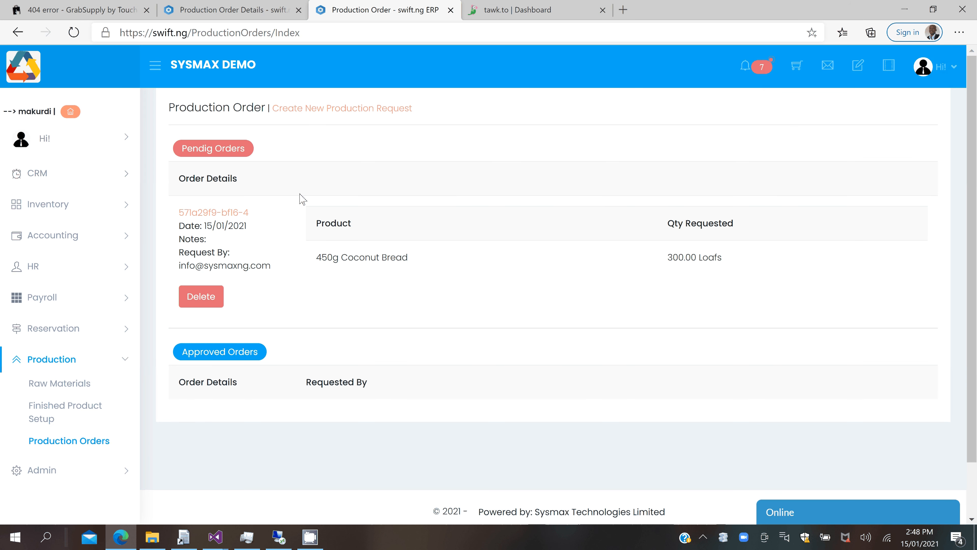
pyautogui.click(206, 213)
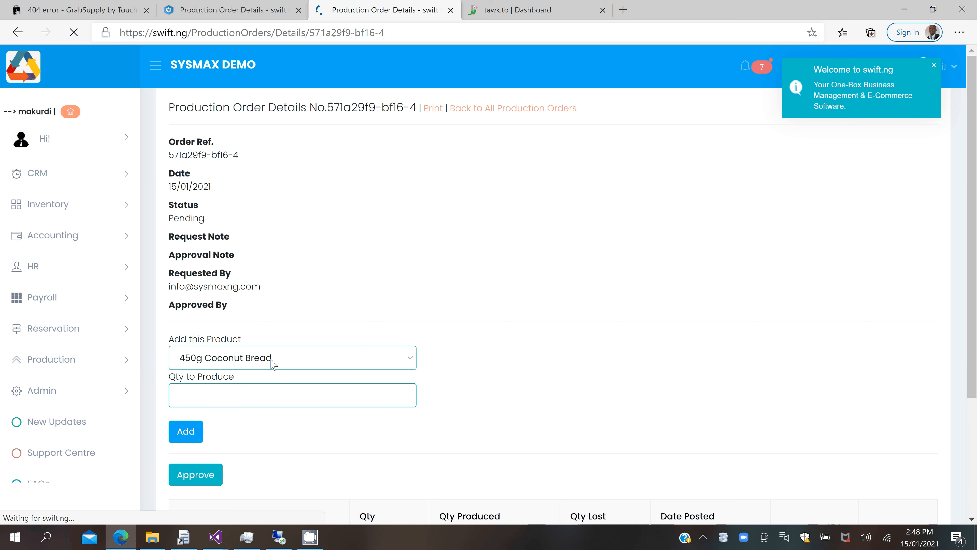
pyautogui.click(195, 475)
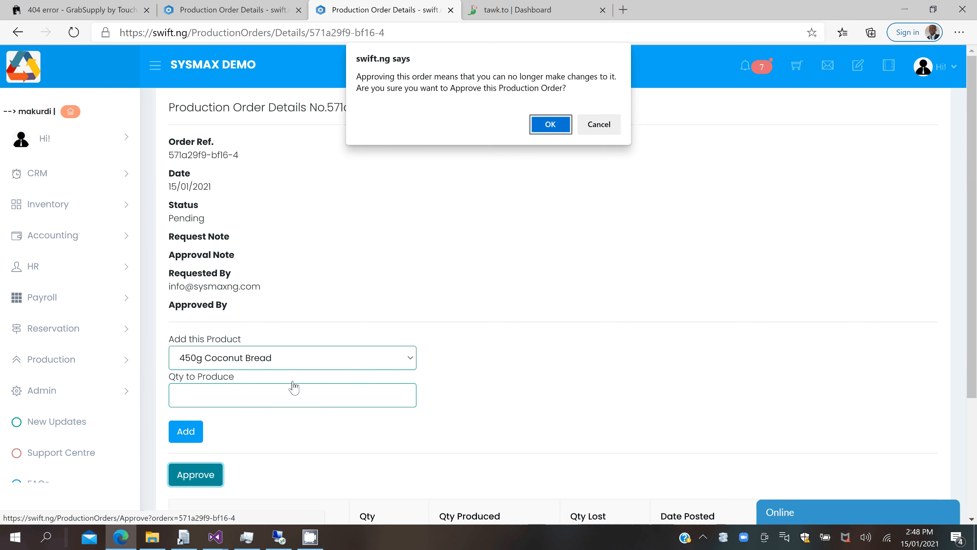
pyautogui.click(551, 124)
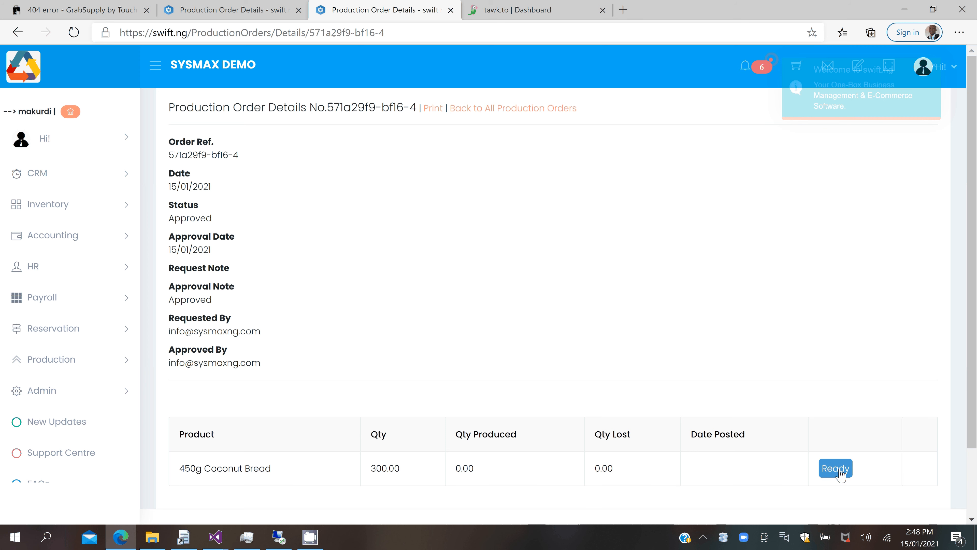
# Open the ready 450g Coconut Bread line's material details, post its raw materials out of stock, and review the resulting invoice items
pyautogui.click(839, 470)
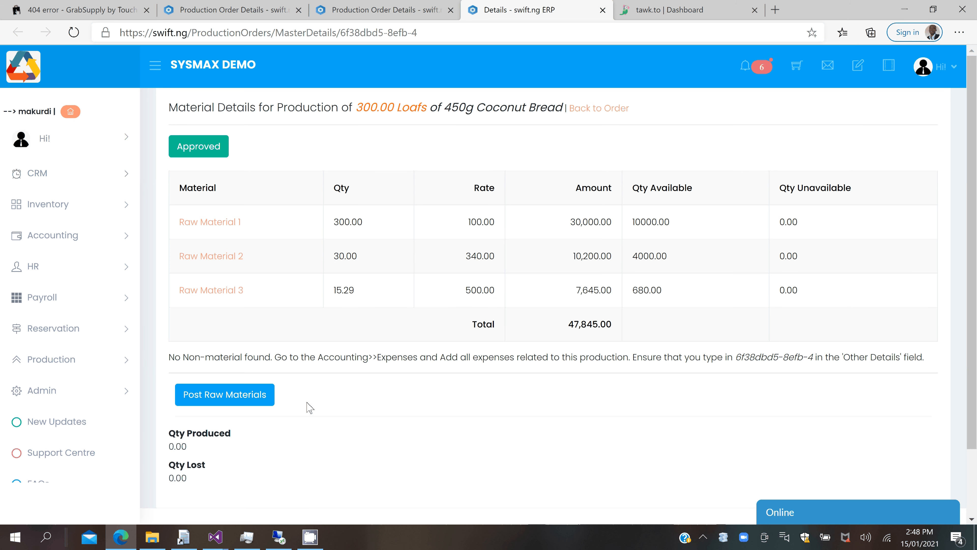
pyautogui.scroll(-1, 238, 344)
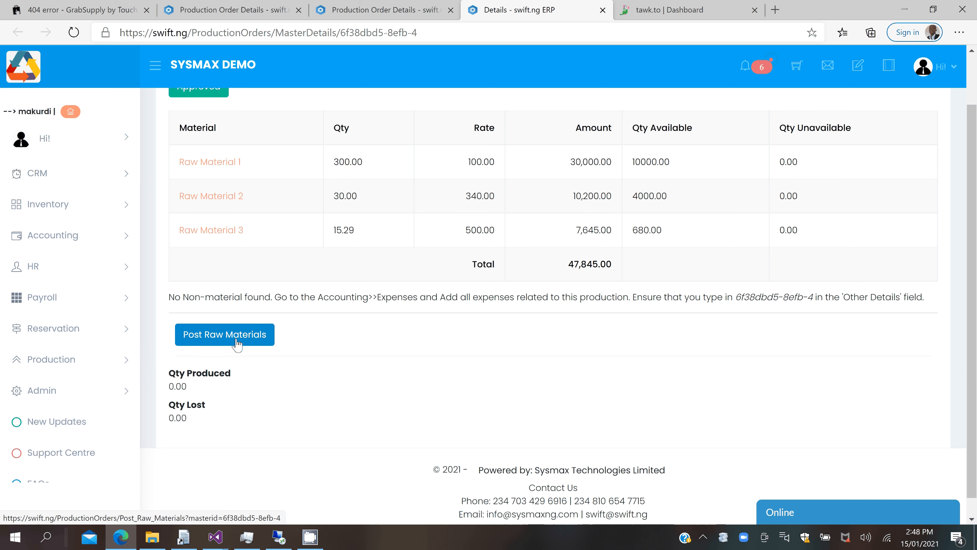
pyautogui.click(237, 344)
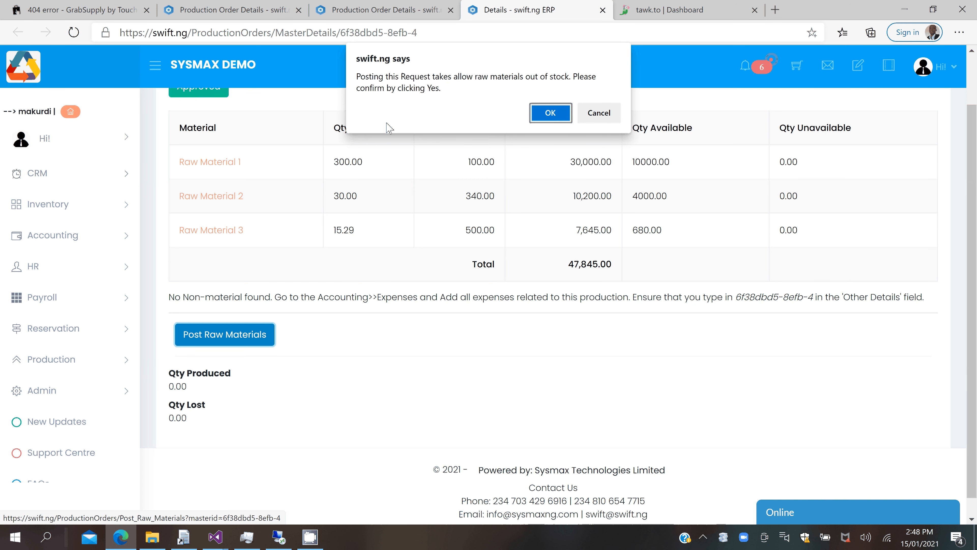
pyautogui.click(552, 120)
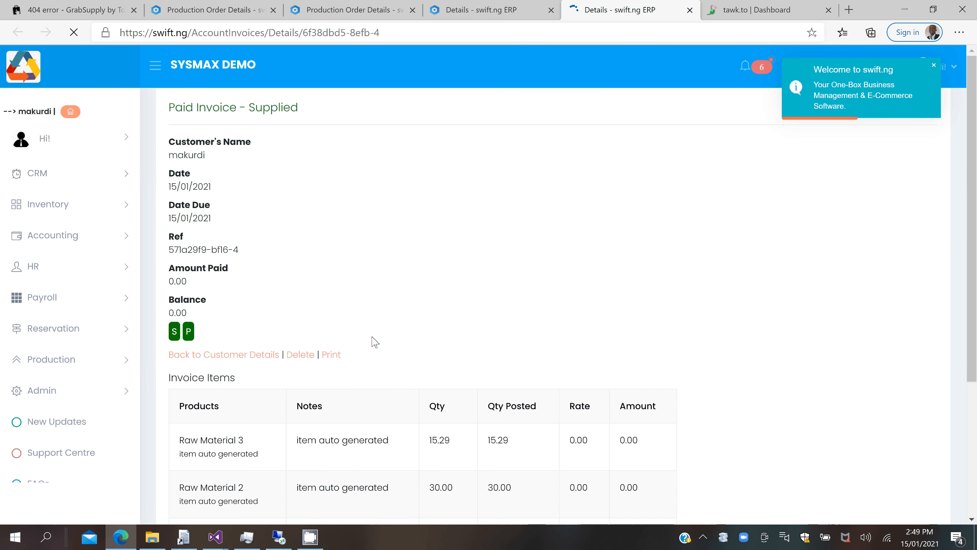
pyautogui.scroll(-3, 370, 341)
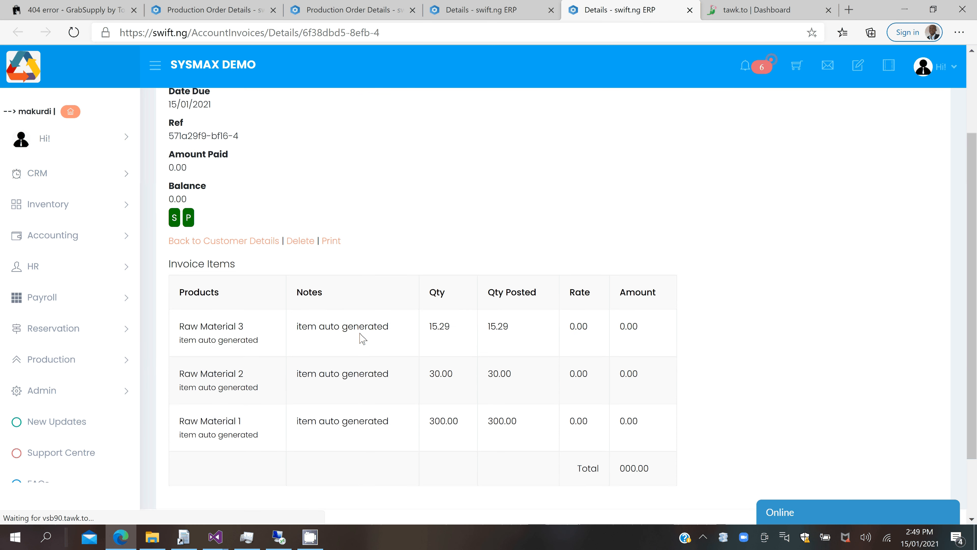
pyautogui.scroll(-2, 466, 265)
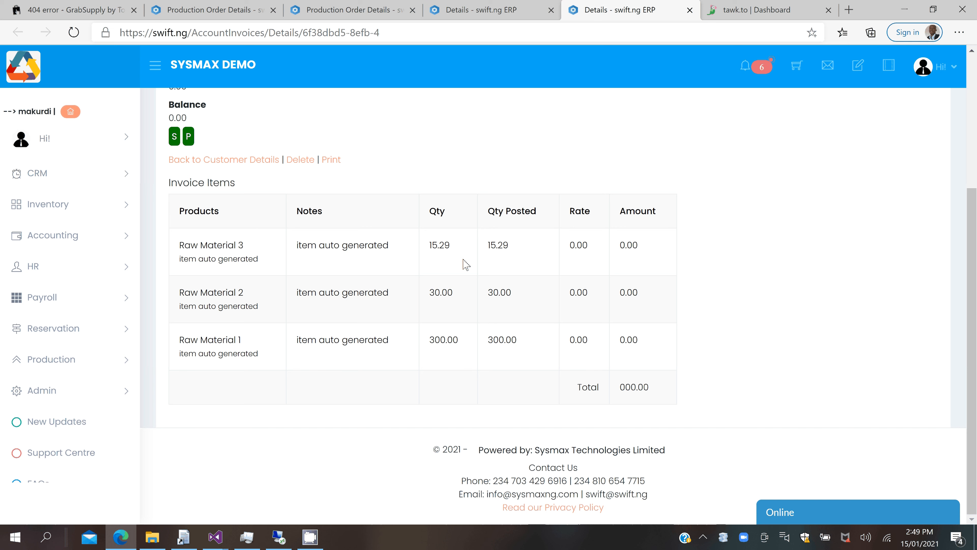
pyautogui.scroll(5, 495, 136)
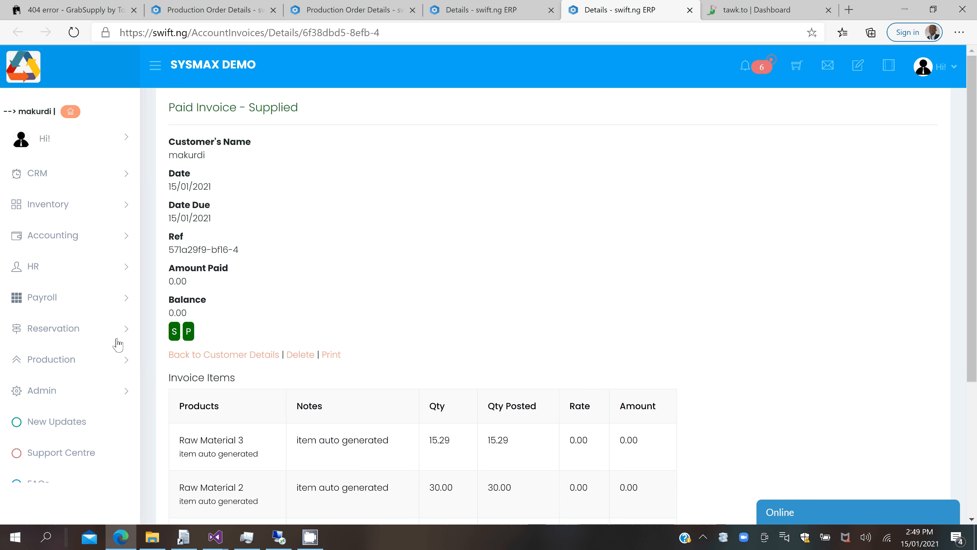
# Reopen the approved order from the production orders list and view the material details of its 450g Coconut Bread line
pyautogui.click(109, 359)
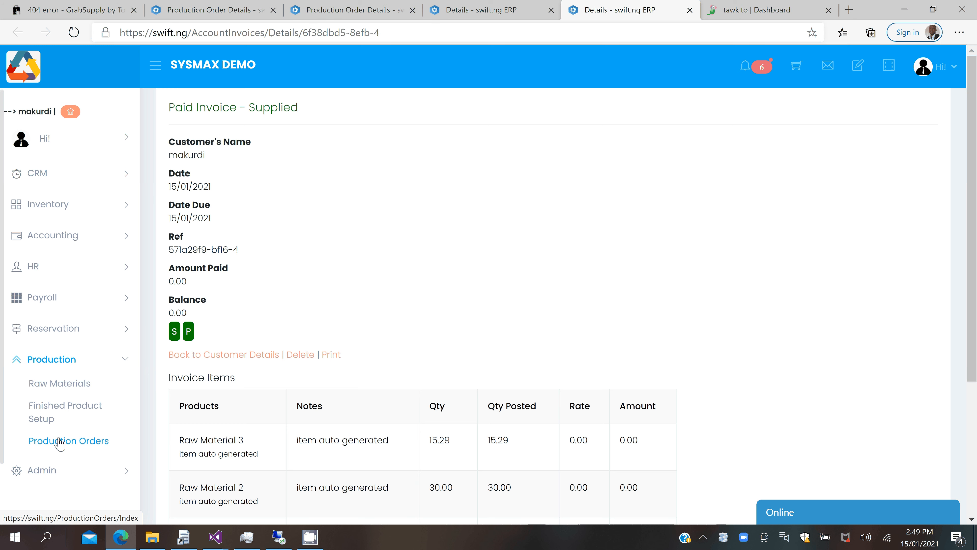
pyautogui.click(60, 442)
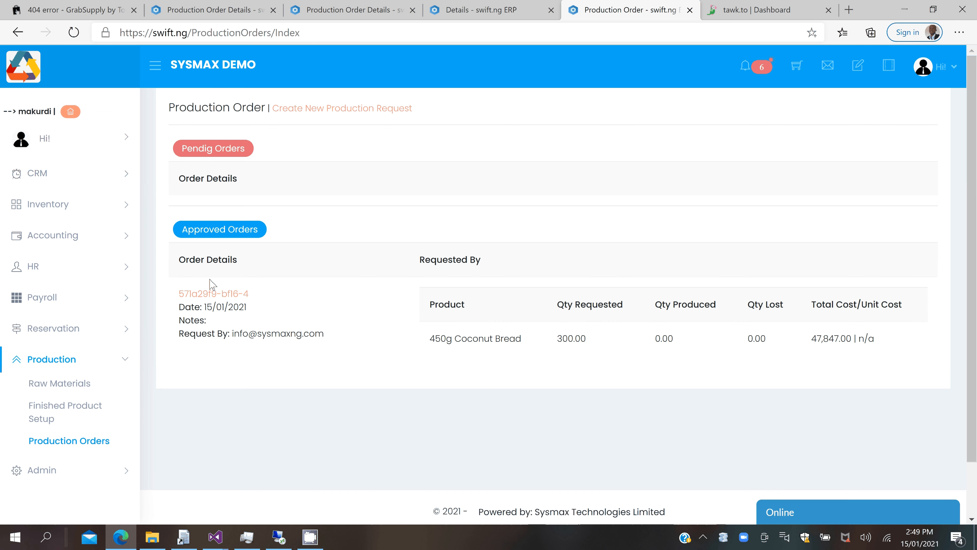
pyautogui.click(213, 293)
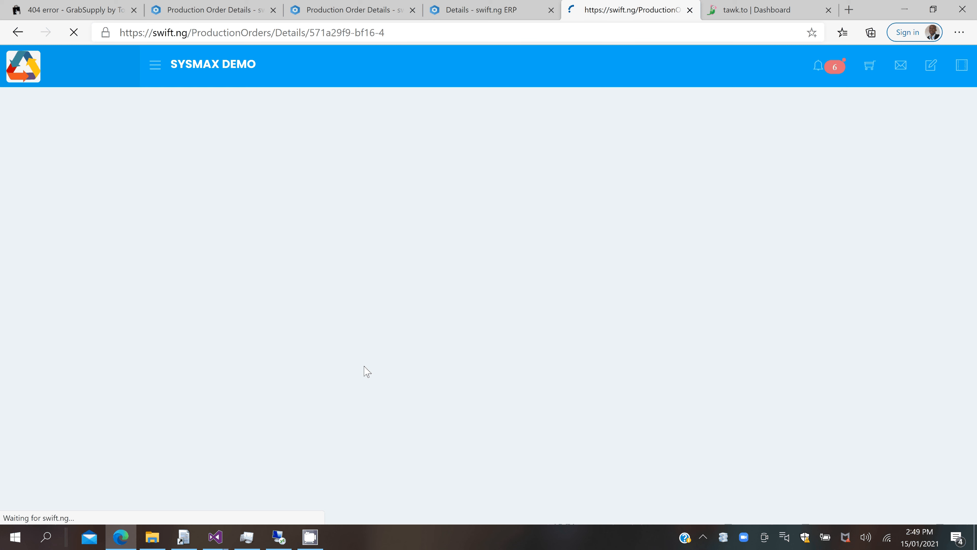
pyautogui.click(566, 269)
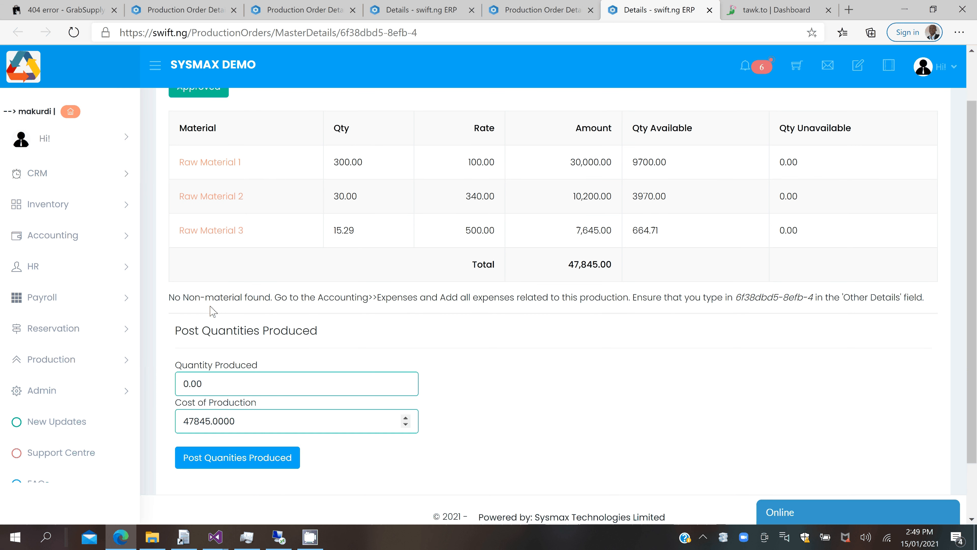
pyautogui.scroll(2, 348, 335)
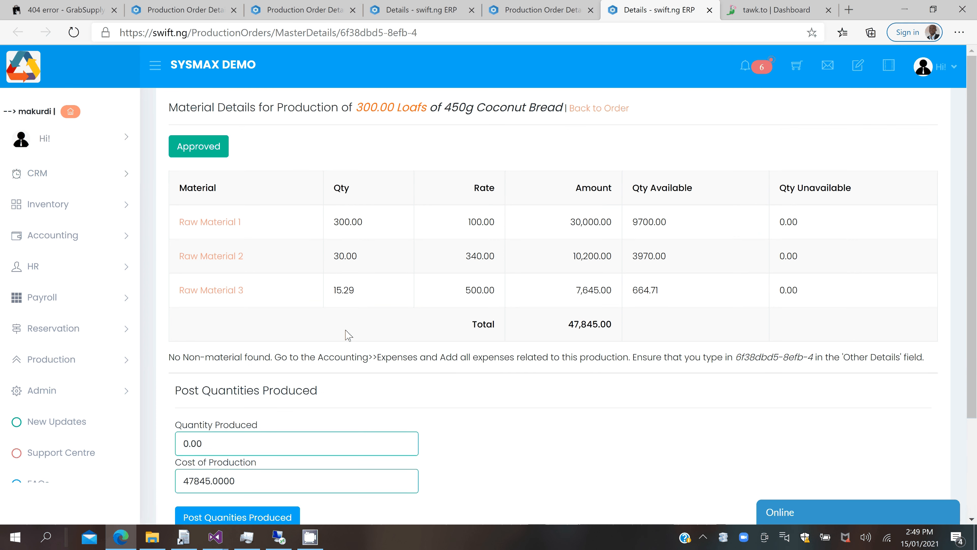
# Set the quantity produced to 280 for the 450g Coconut Bread and post the produced quantity
pyautogui.scroll(-3, 348, 335)
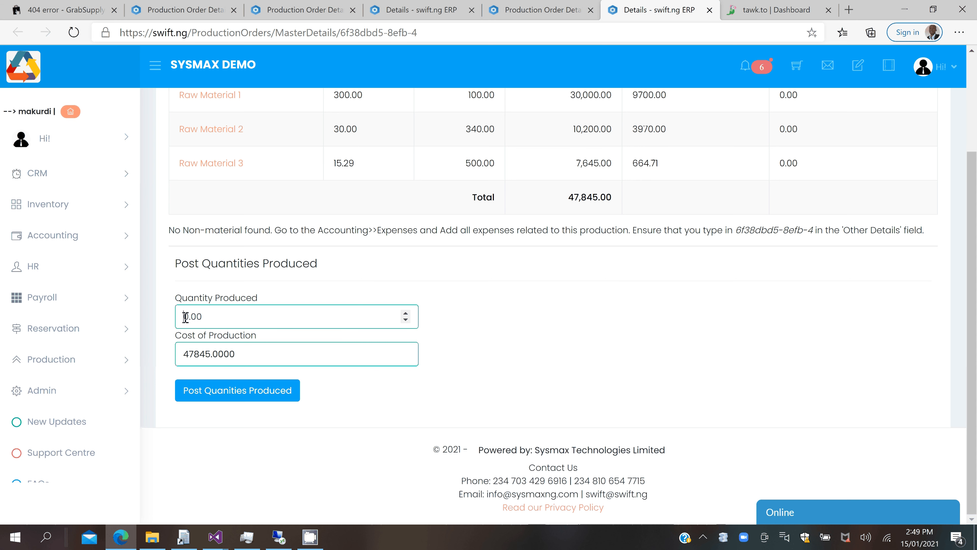
pyautogui.press('Delete')
pyautogui.write('280')
pyautogui.press('Delete')
pyautogui.press('Delete')
pyautogui.press('Delete')
pyautogui.click(252, 390)
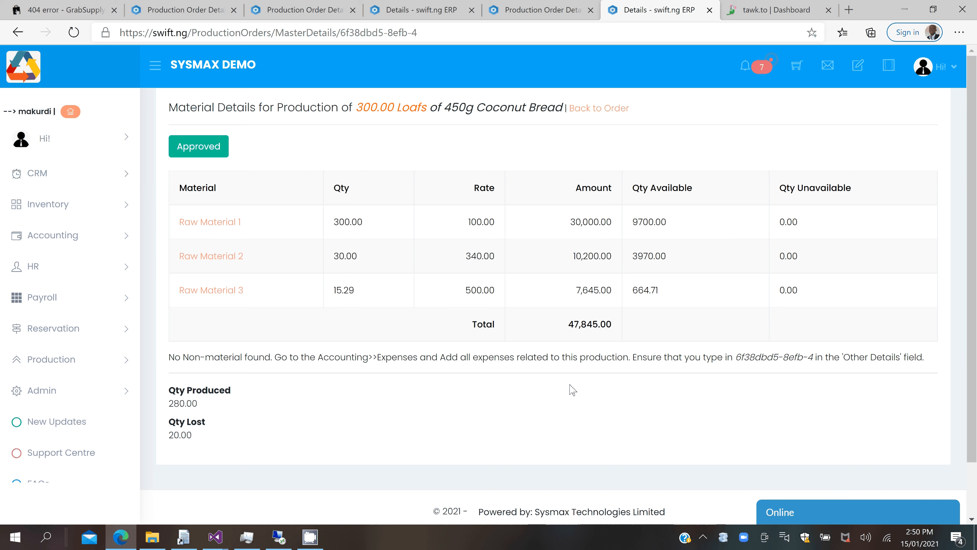
# Open the unconfirmed purchases from the notifications and confirm the 450g Coconut Bread entry
pyautogui.click(758, 82)
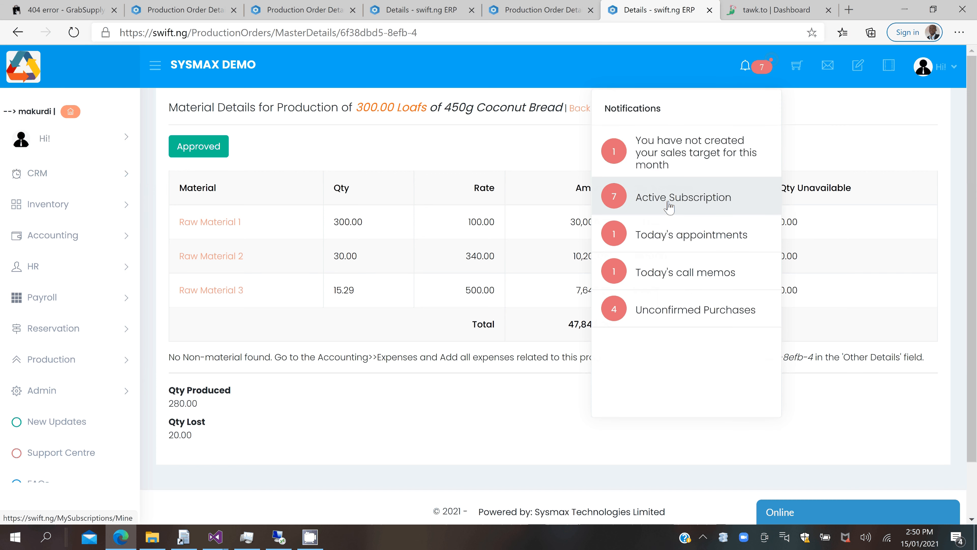
pyautogui.click(655, 174)
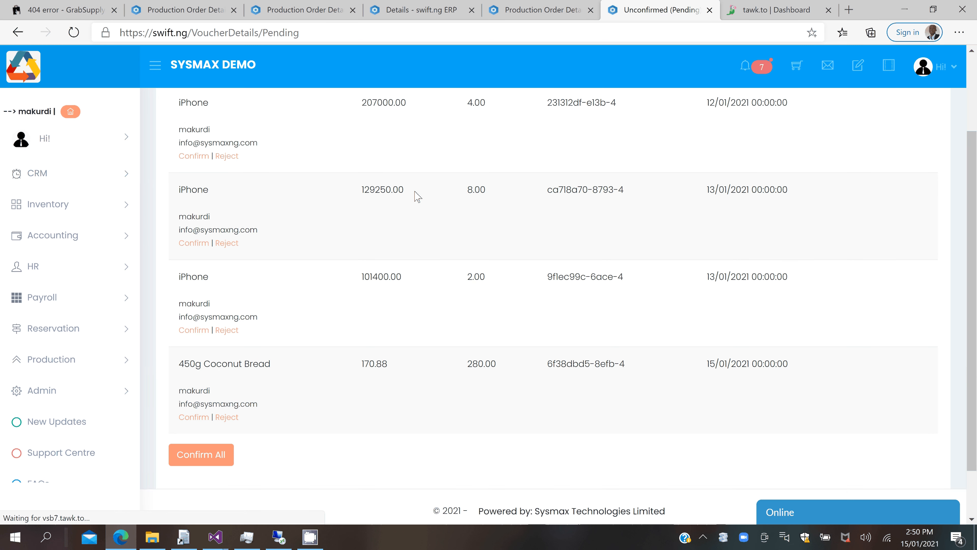
pyautogui.scroll(-1, 365, 223)
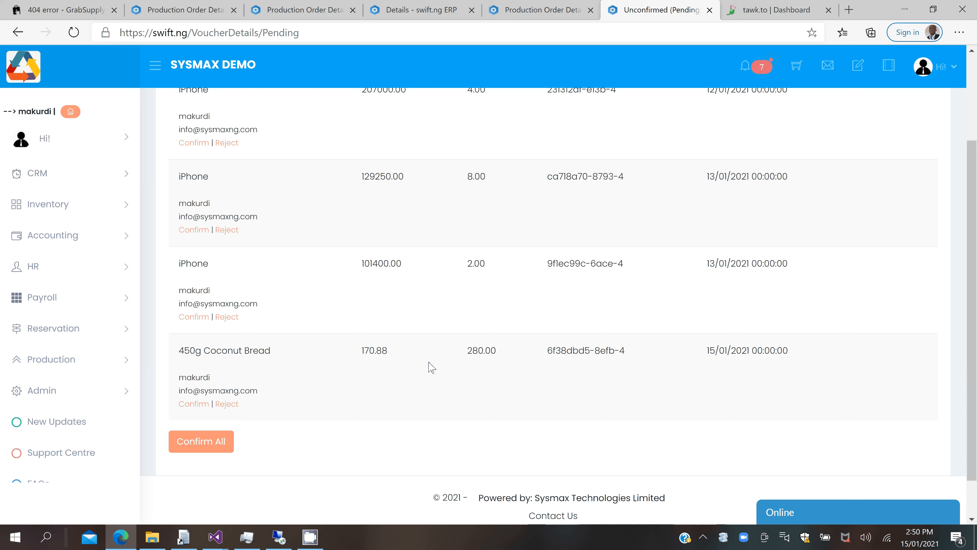
pyautogui.click(193, 403)
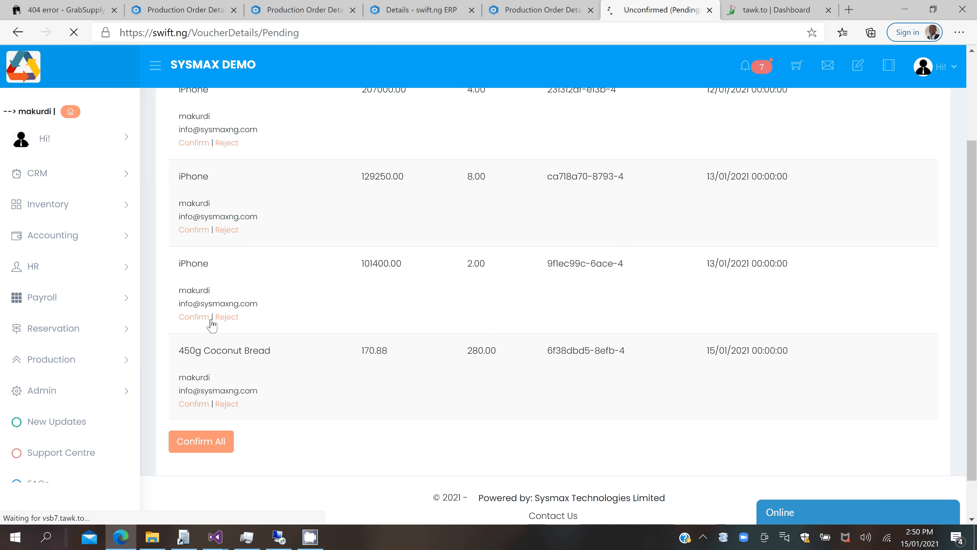
# Check the stock levels of the production raw materials and of the finished 450g Coconut Bread
pyautogui.click(59, 359)
pyautogui.click(59, 383)
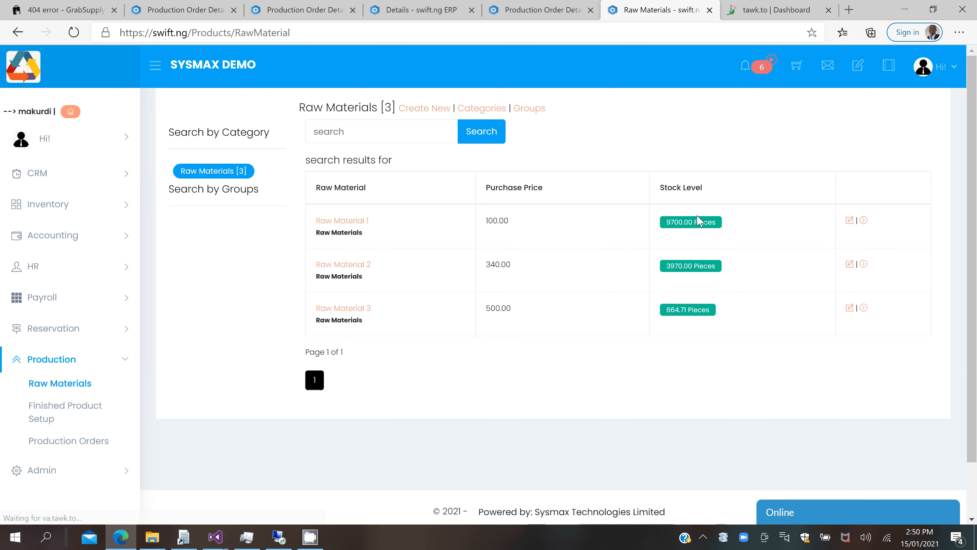
pyautogui.click(45, 412)
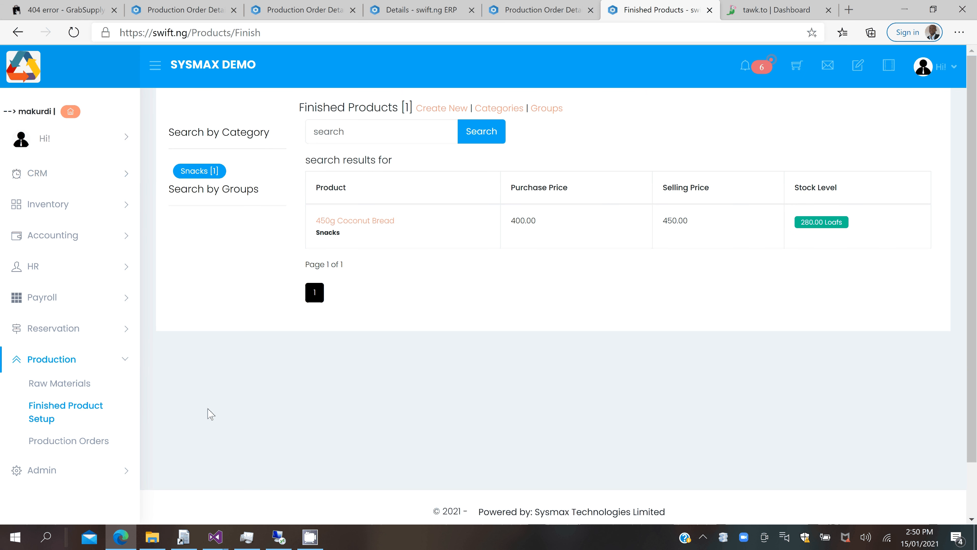
# Open the processed 450g Coconut Bread order from the production orders and review its printable version
pyautogui.click(85, 443)
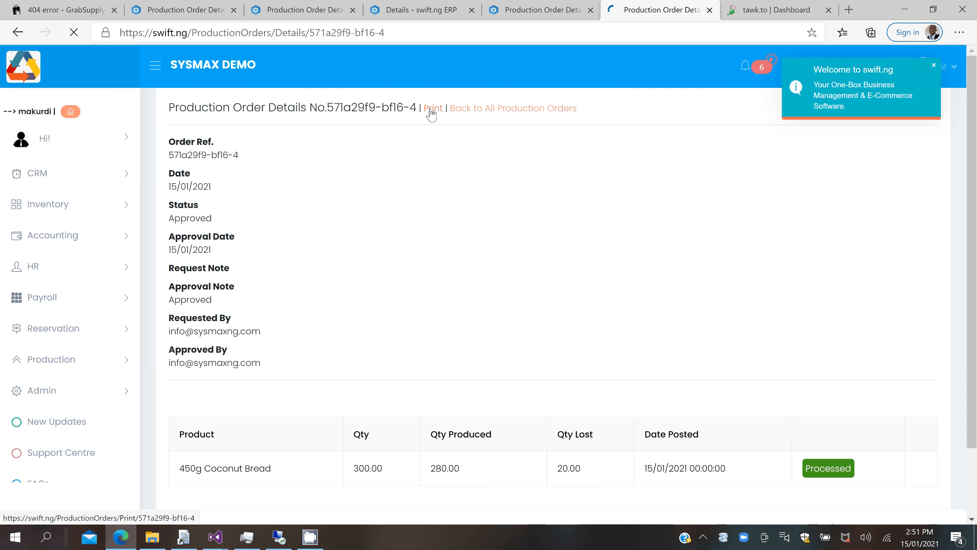
pyautogui.click(432, 110)
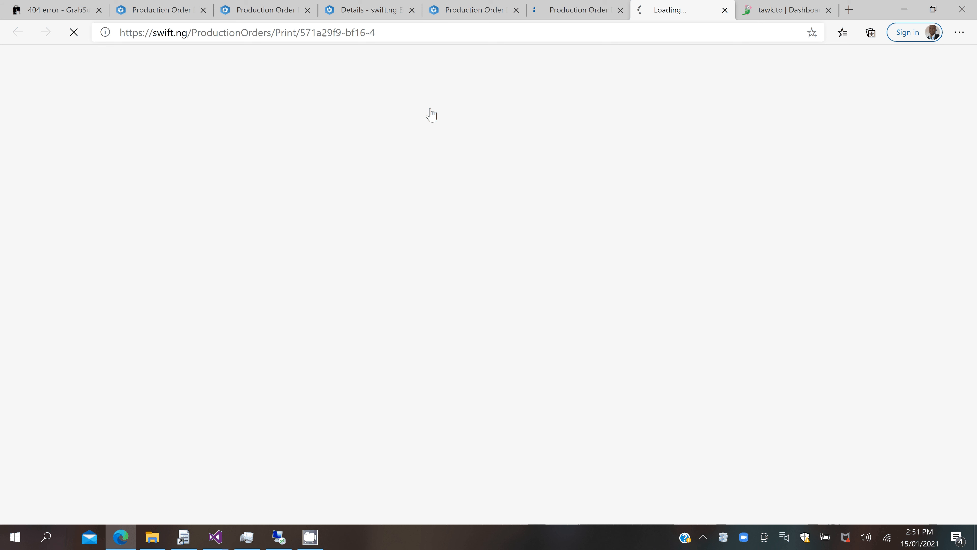
pyautogui.click(703, 539)
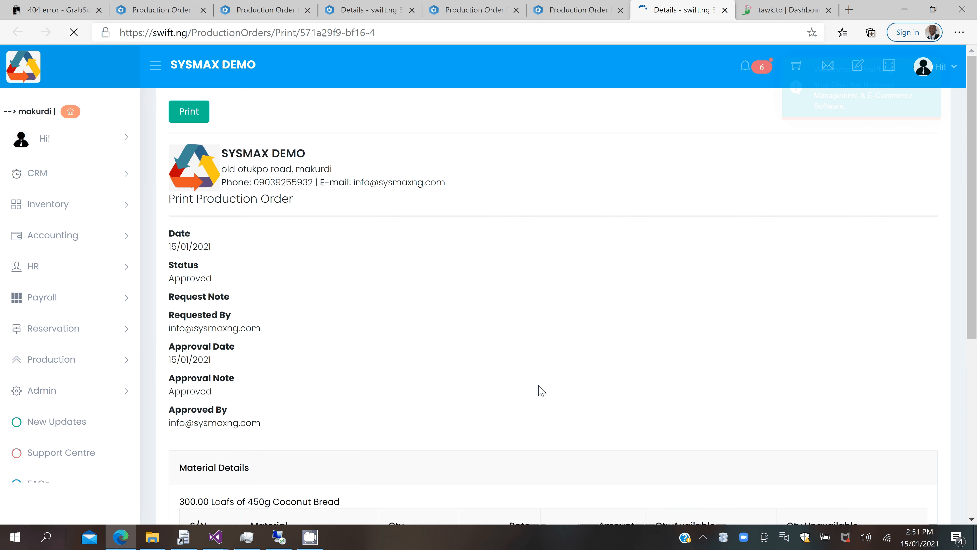
pyautogui.scroll(-5, 541, 390)
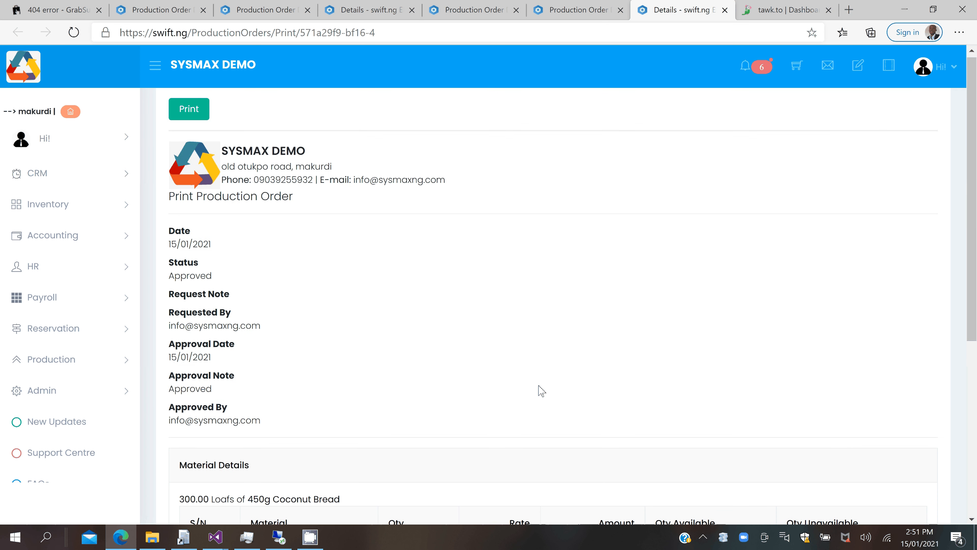
pyautogui.click(725, 536)
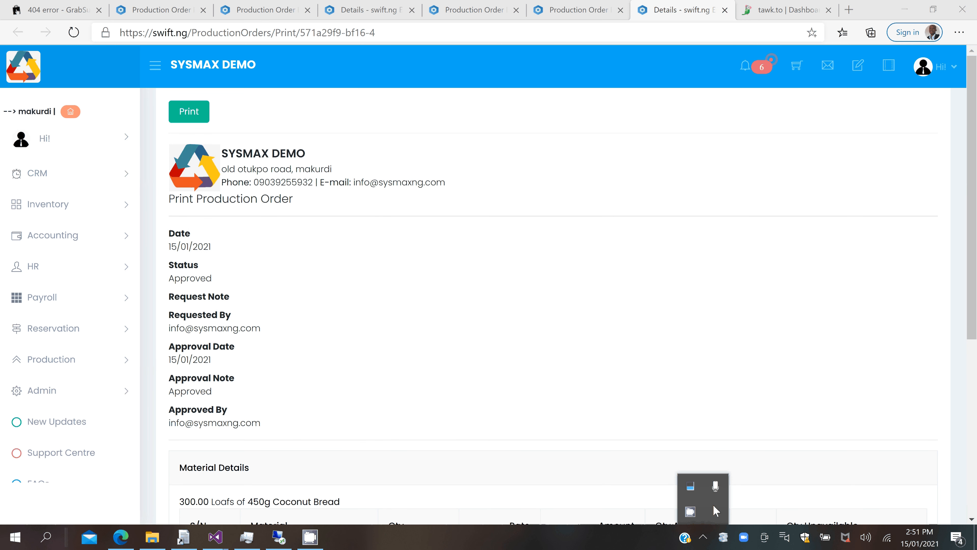